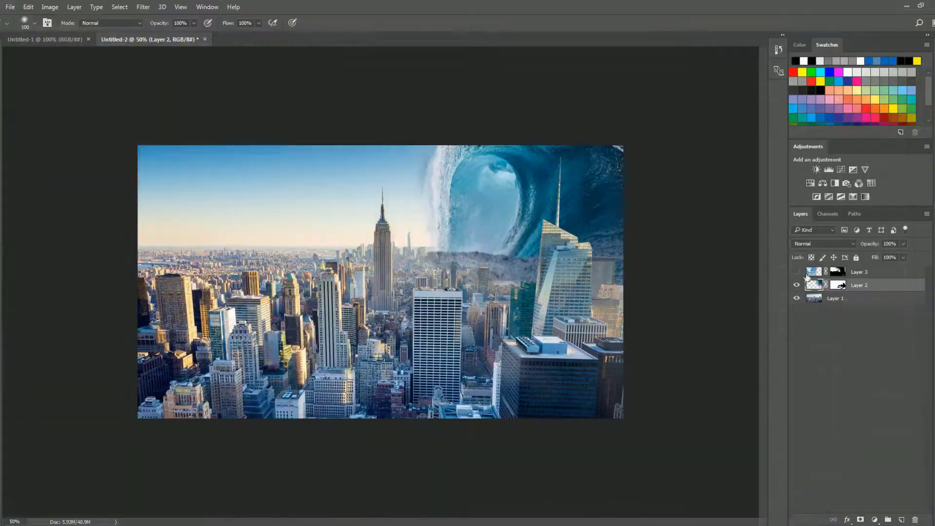
# Step: Show Layer 3 and Liquify the left wave's crest into a curl over the skyline
pyautogui.click(796, 272)
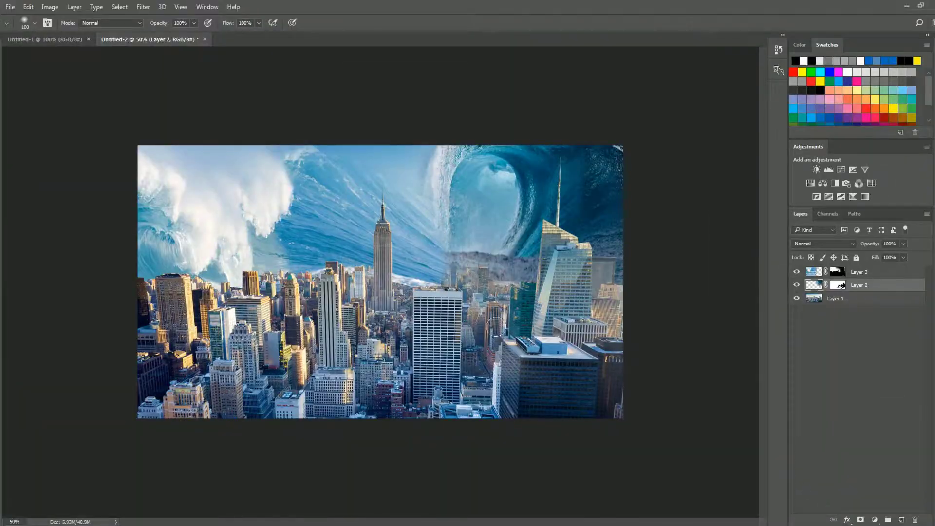
pyautogui.click(142, 6)
pyautogui.click(161, 84)
pyautogui.moveTo(342, 275); pyautogui.dragTo(380, 273)
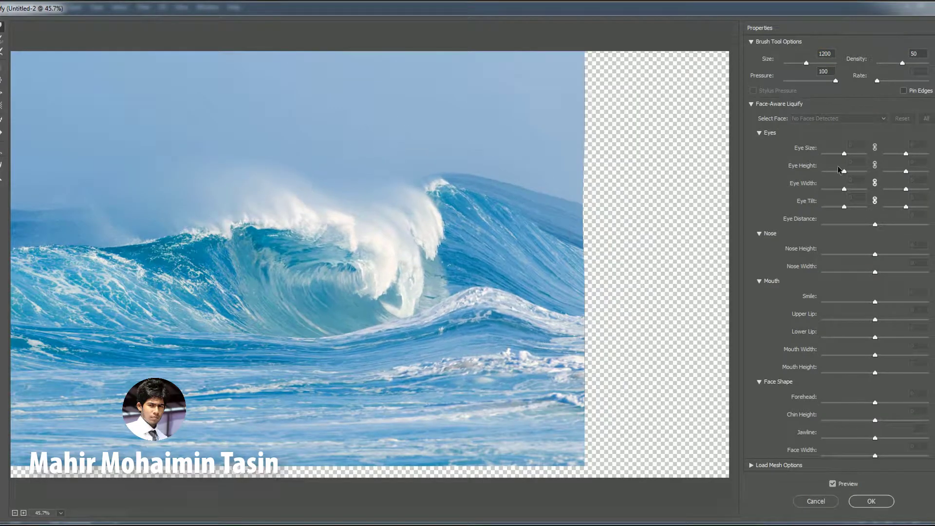
pyautogui.click(859, 285)
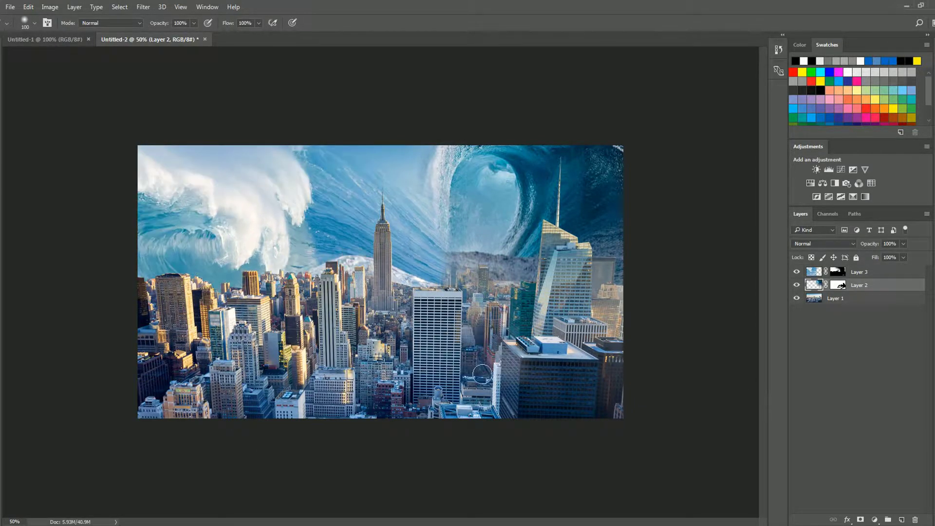
pyautogui.click(835, 298)
# Step: Darken the city layer with Levels: deeper midtones and a raised red-channel black point
pyautogui.hotkey('ctrl', 'l')
pyautogui.moveTo(697, 189); pyautogui.dragTo(718, 191)
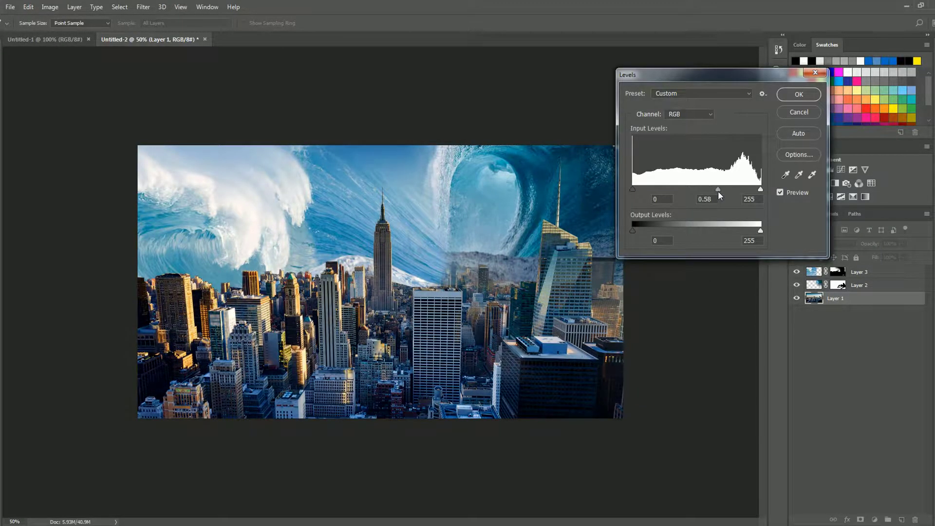
pyautogui.click(689, 114)
pyautogui.moveTo(632, 189)
pyautogui.mouseDown()
pyautogui.moveTo(650, 189)
pyautogui.moveTo(579, 212)
pyautogui.mouseUp()
pyautogui.click(798, 94)
# Step: Lower the city layer's Vibrance to -98 to strip most of its colour
pyautogui.click(49, 6)
pyautogui.click(185, 85)
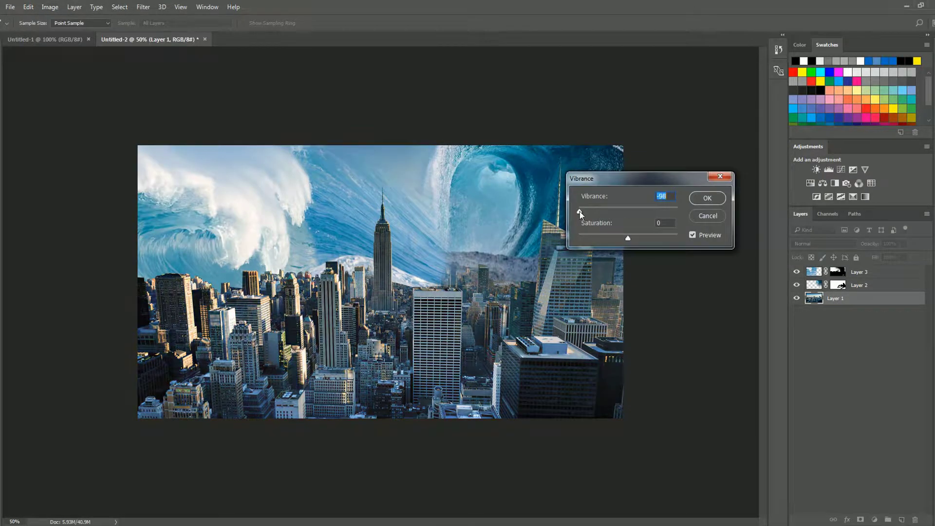
pyautogui.press('Return')
# Step: Choose the Burn tool and add a new empty layer
pyautogui.click(50, 7)
pyautogui.press('Escape')
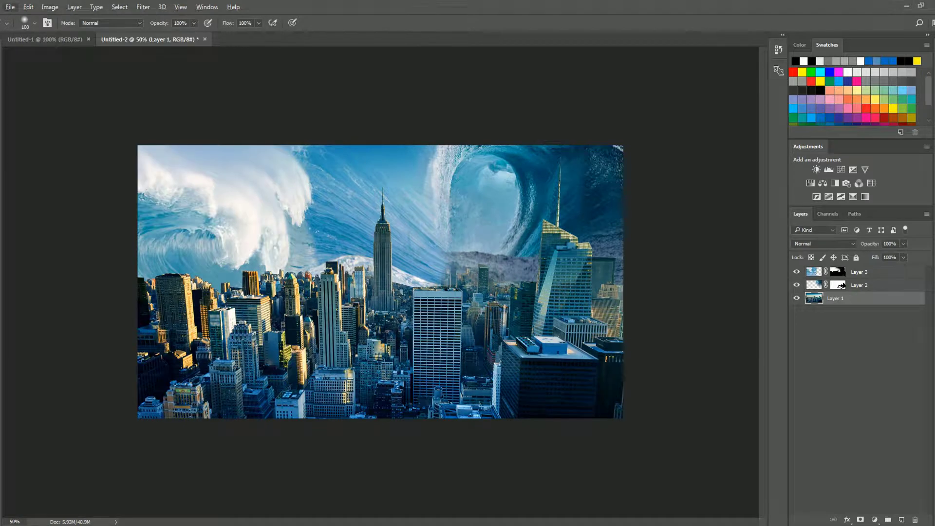
pyautogui.rightClick(3, 224)
pyautogui.click(30, 233)
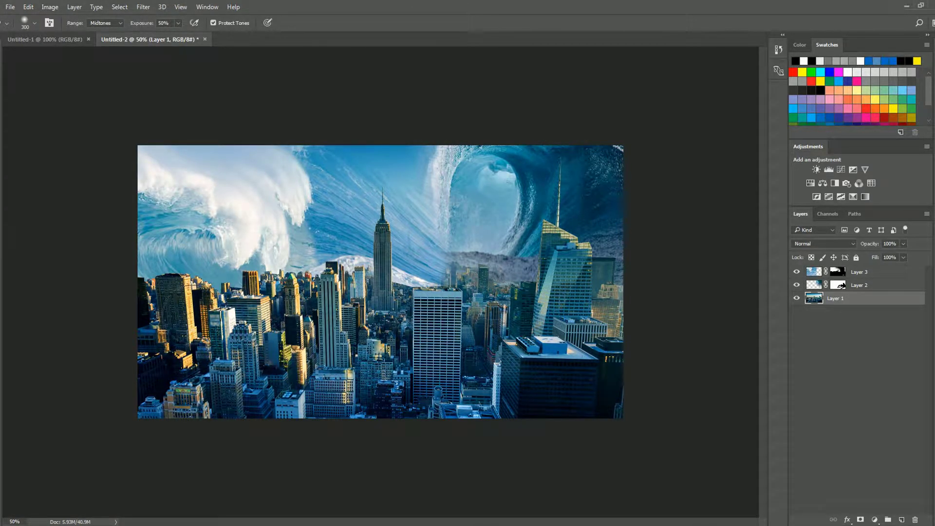
pyautogui.hotkey('ctrl', 'shift', 'alt', 'n')
# Step: Brush a pale blue haze over the left-side buildings and blend it subtly into the city
pyautogui.press('b')
pyautogui.click(234, 331)
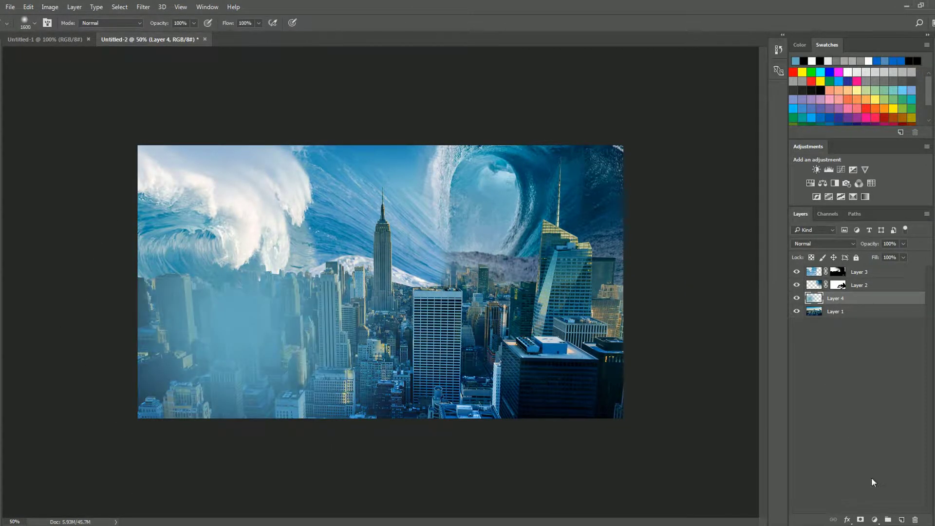
pyautogui.click(823, 243)
pyautogui.click(818, 278)
pyautogui.click(840, 381)
pyautogui.click(898, 416)
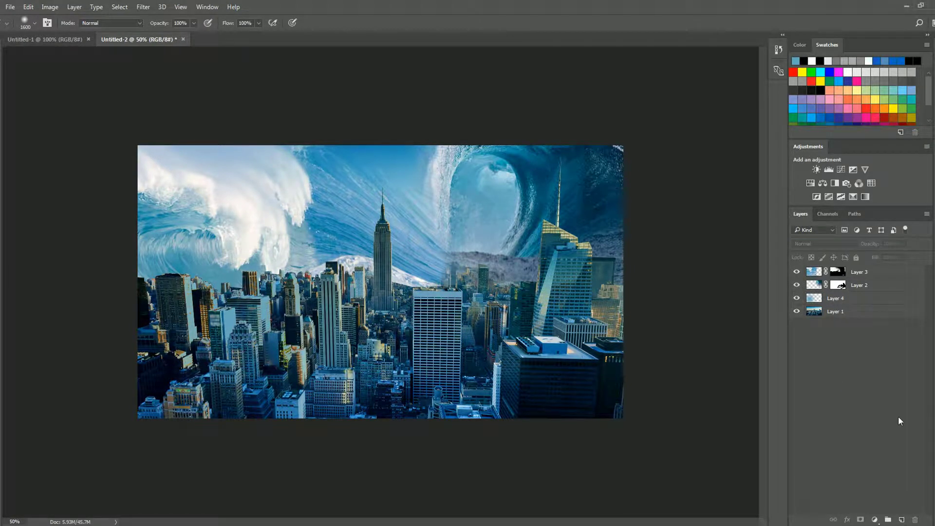
# Step: Apply Levels to the right wave layer and blend its bottom edge into the city
pyautogui.click(818, 285)
pyautogui.hotkey('ctrl', 'l')
pyautogui.press('Return')
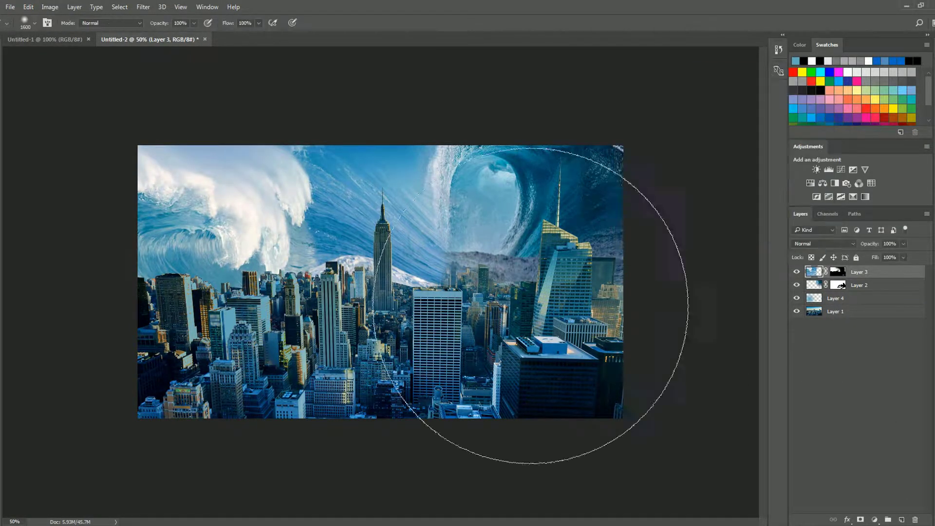
pyautogui.hotkey('ctrl', 'l')
pyautogui.press('Return')
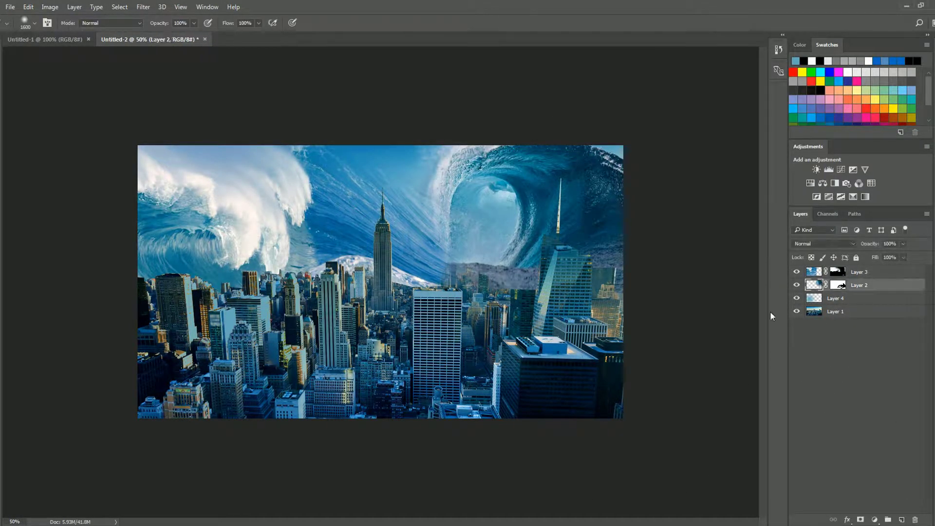
pyautogui.moveTo(530, 290)
pyautogui.mouseDown()
pyautogui.moveTo(470, 278)
pyautogui.moveTo(526, 273)
pyautogui.mouseUp()
# Step: Stretch the right wave wider to the left, then load the skyline outline as a selection
pyautogui.click(859, 272)
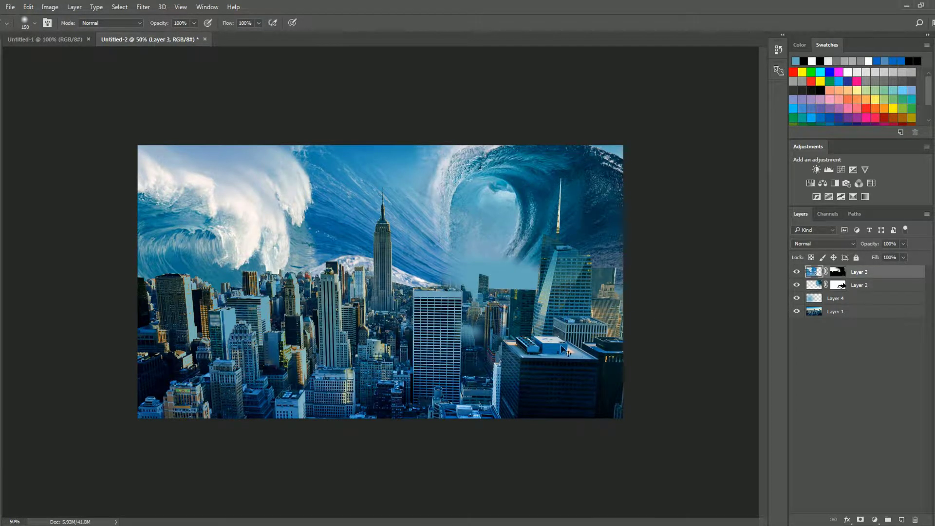
pyautogui.hotkey('ctrl', 't')
pyautogui.click(428, 23)
pyautogui.click(859, 285)
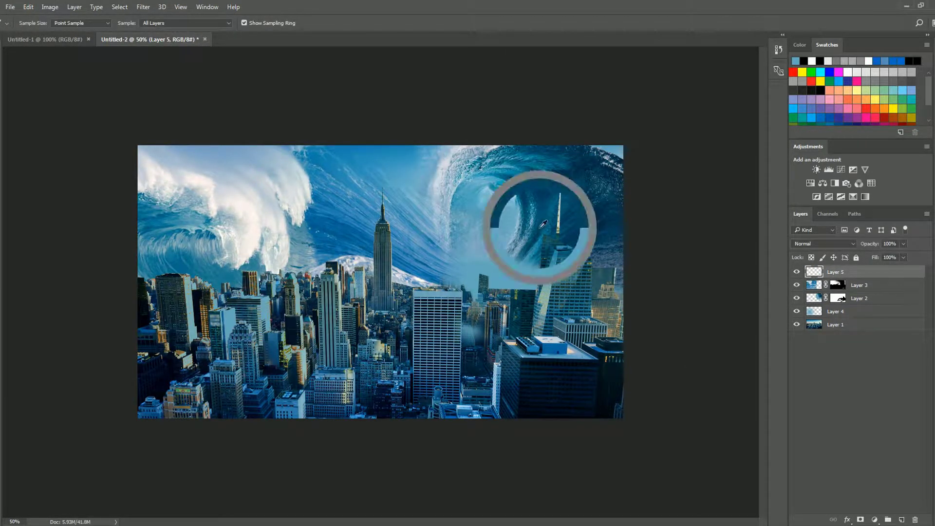
pyautogui.click(34, 23)
pyautogui.hotkey('ctrl', 't')
pyautogui.moveTo(407, 256); pyautogui.dragTo(335, 256)
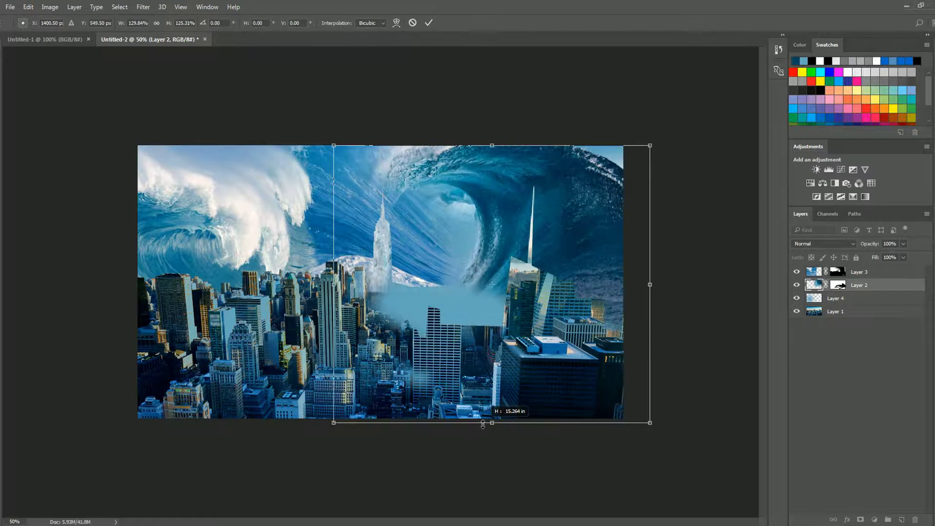
pyautogui.press('Return')
pyautogui.click(7, 22)
pyautogui.click(68, 160)
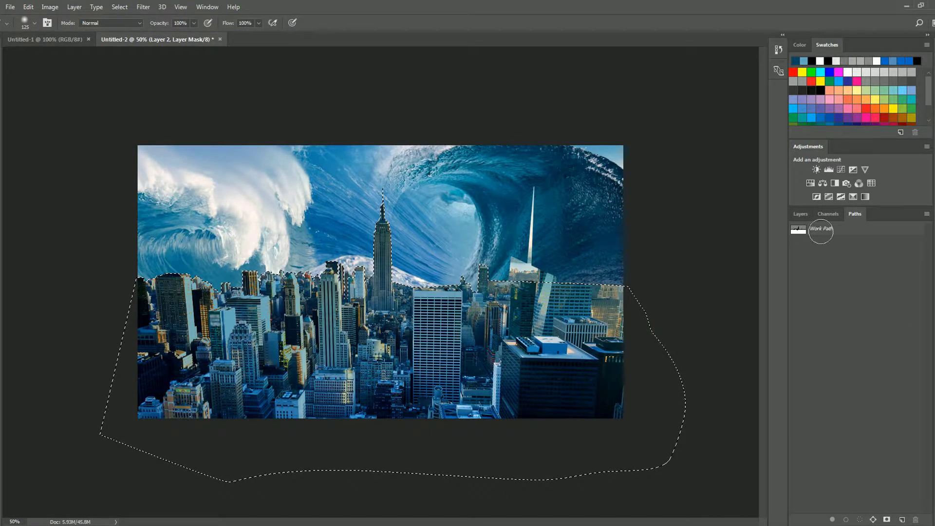
# Step: Invert the selection to the sky and trace the tower's edge with path points
pyautogui.click(800, 213)
pyautogui.hotkey('ctrl', 'shift', 'i')
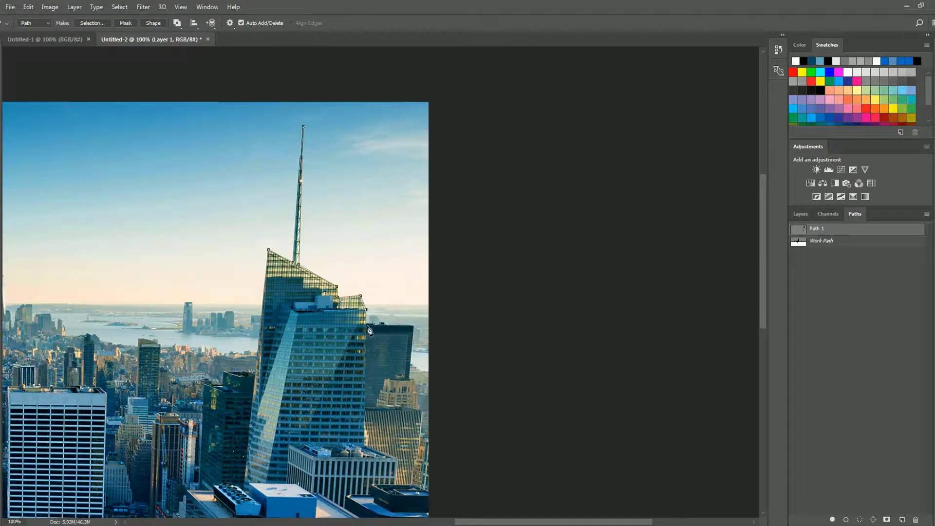
pyautogui.click(432, 434)
pyautogui.click(473, 449)
pyautogui.click(490, 471)
pyautogui.scroll(-5, 495, 470)
pyautogui.hscroll(-5, 470, 473)
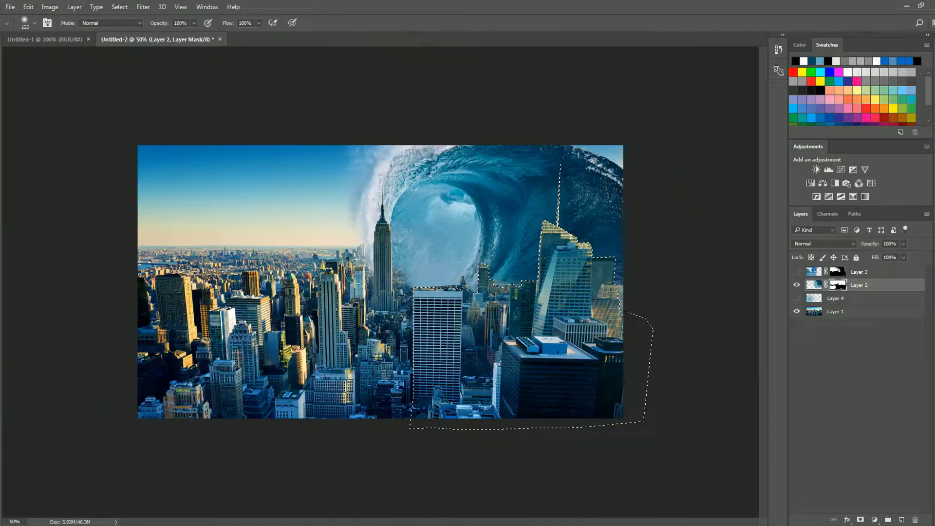
# Step: Show the left wave and blue haze layers again, then duplicate the haze layer
pyautogui.click(797, 271)
pyautogui.click(796, 298)
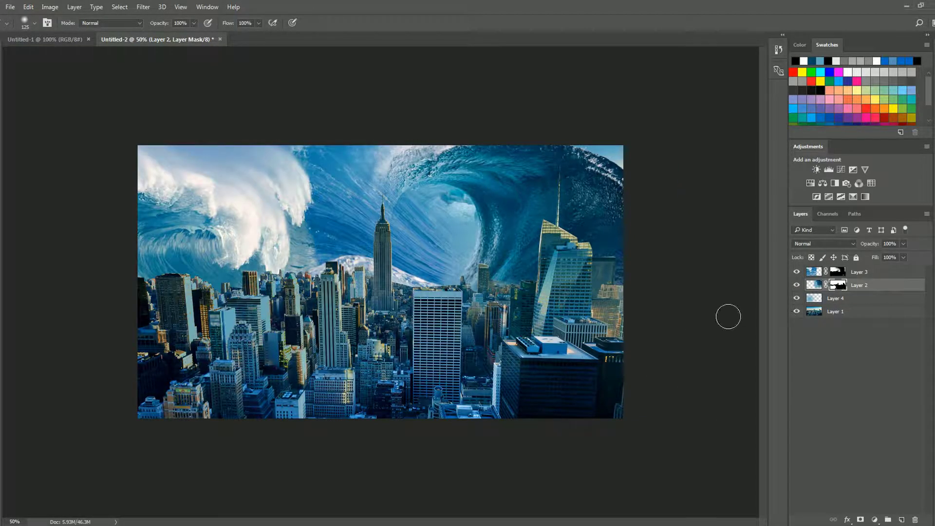
pyautogui.hotkey('ctrl', 'j')
# Step: Set the duplicated haze layer's blend mode to Overlay
pyautogui.press('v')
pyautogui.hotkey('shift', '+')
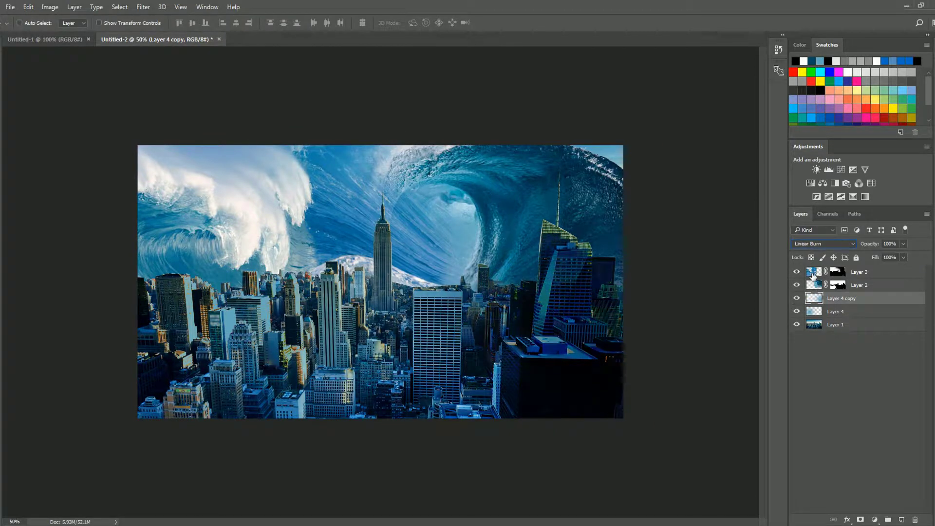
pyautogui.hotkey('shift', '+')
pyautogui.hotkey('shift', '+')
pyautogui.hotkey('shift', '+')
pyautogui.hotkey('shift', '+')
pyautogui.hotkey('shift', '+')
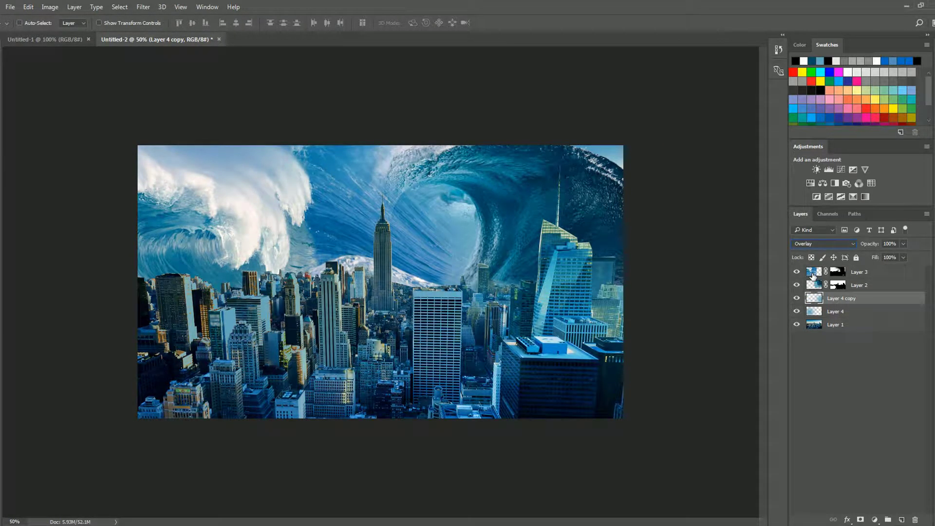
pyautogui.click(817, 286)
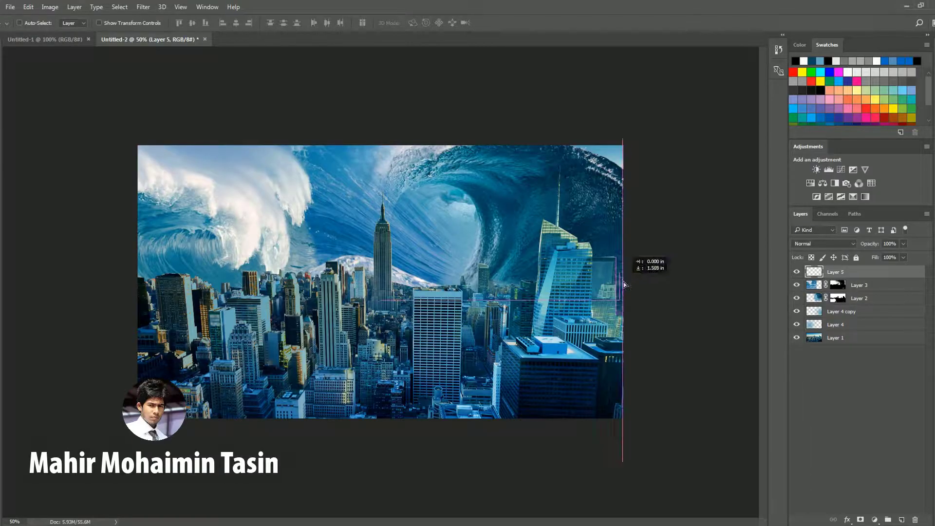
# Step: Add a fill layer over the city with a painted mask, changing its fill colour to black
pyautogui.press('b')
pyautogui.press('v')
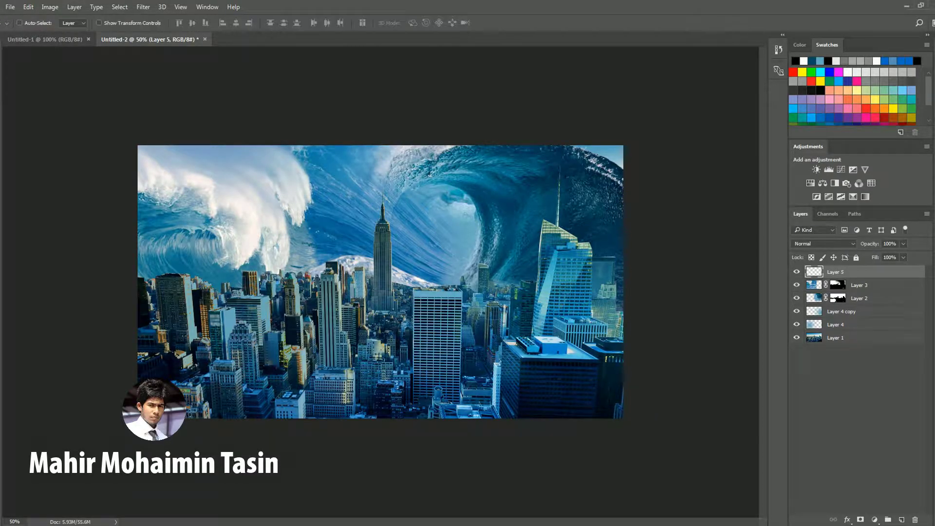
pyautogui.hotkey('ctrl', 'j')
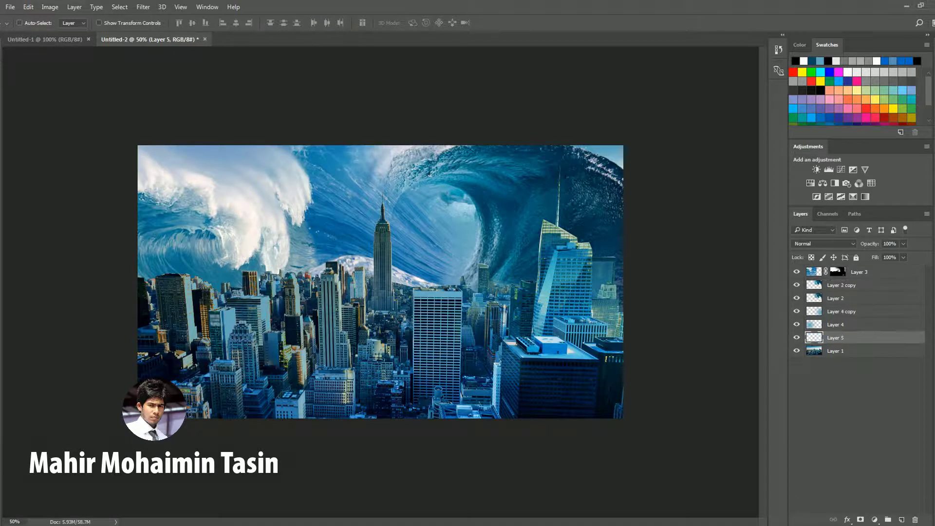
pyautogui.press('b')
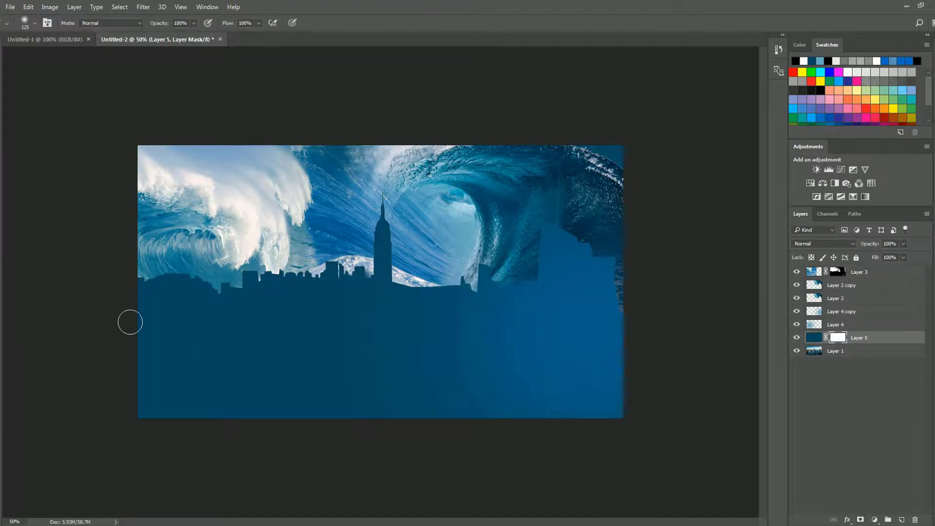
pyautogui.moveTo(130, 324); pyautogui.dragTo(564, 418)
pyautogui.doubleClick(813, 337)
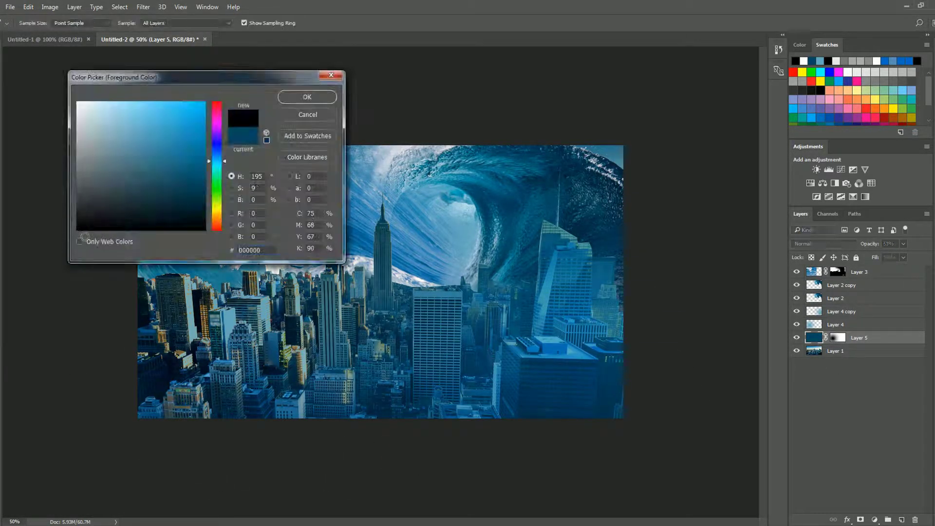
pyautogui.click(308, 94)
pyautogui.press('x')
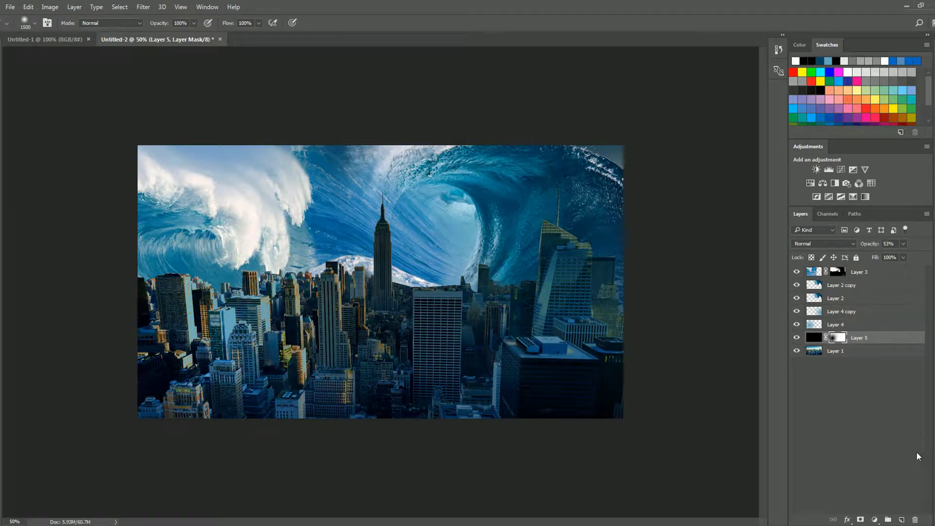
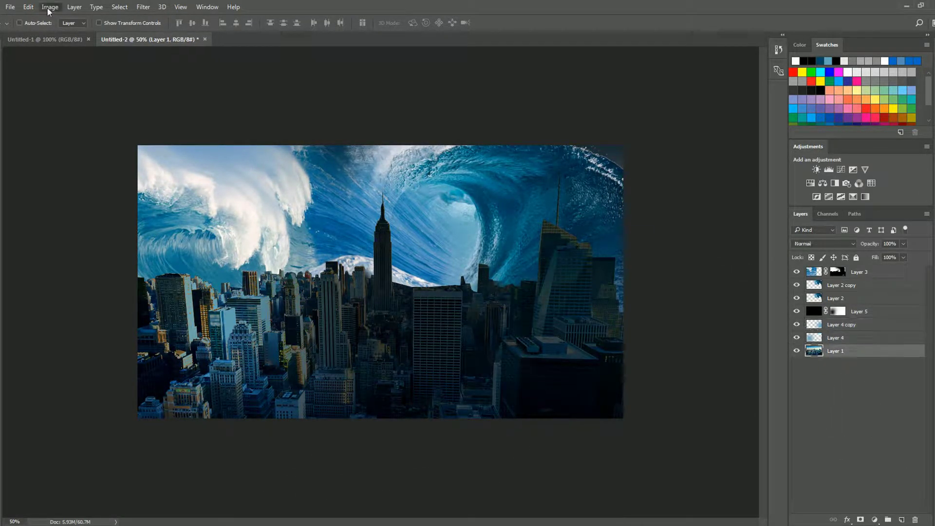
# Step: Apply Selective Color to Layer 1: Yellows Black -100, Blues Yellow -48, Neutrals Black +48
pyautogui.click(50, 6)
pyautogui.click(185, 203)
pyautogui.moveTo(632, 285); pyautogui.dragTo(627, 284)
pyautogui.click(694, 196)
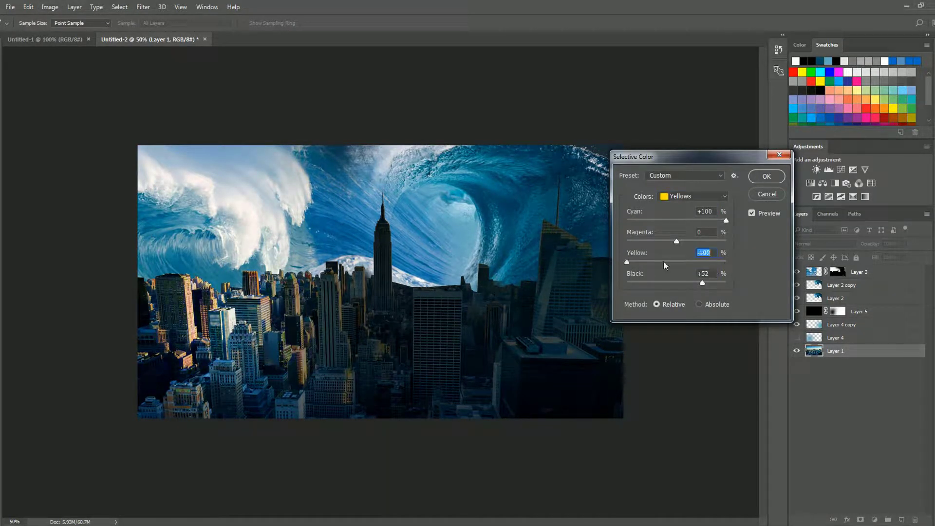
pyautogui.moveTo(676, 241); pyautogui.dragTo(657, 241)
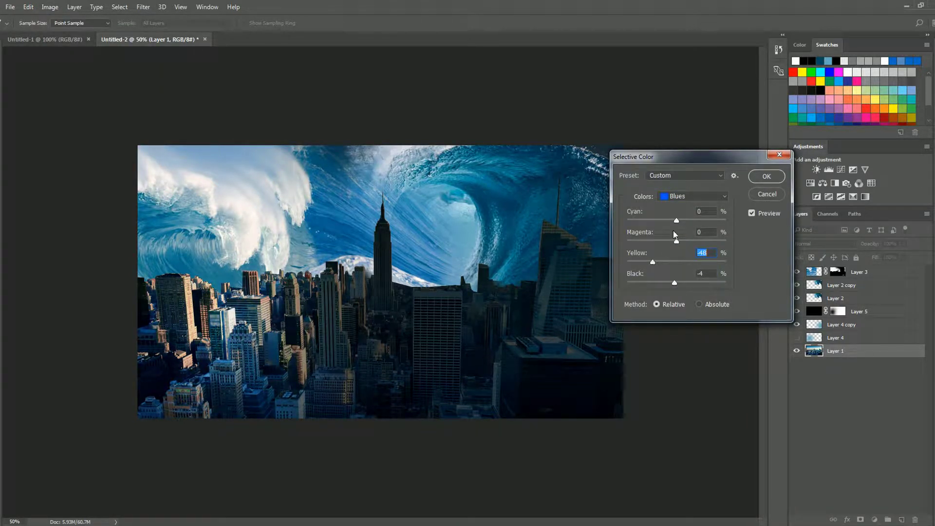
pyautogui.click(692, 197)
pyautogui.click(682, 275)
pyautogui.moveTo(677, 282); pyautogui.dragTo(702, 283)
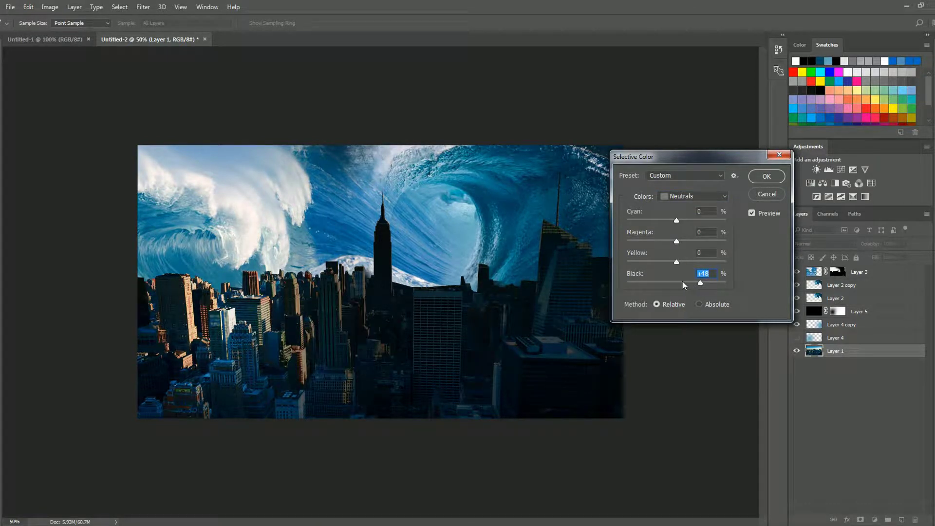
pyautogui.press('Return')
pyautogui.click(801, 435)
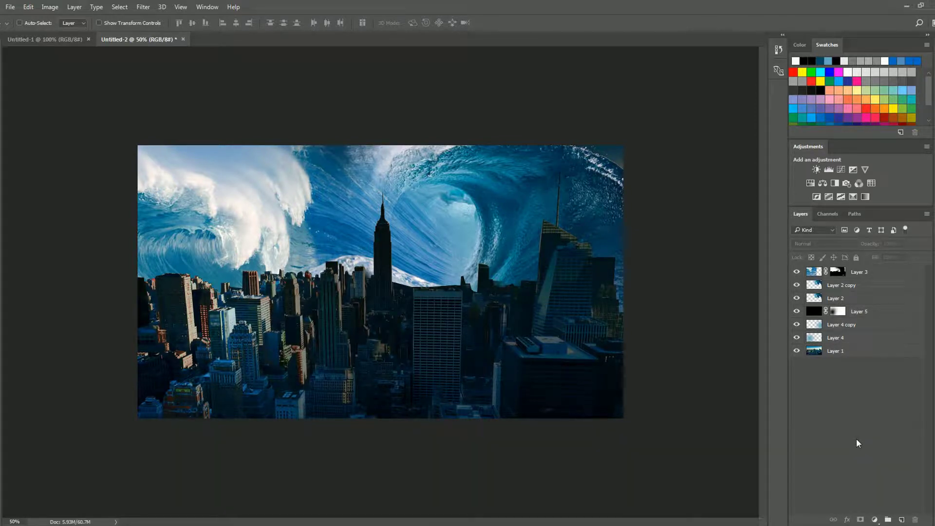
# Step: Add a new empty layer and load the splash brush preset at about 150 px
pyautogui.click(867, 272)
pyautogui.click(902, 520)
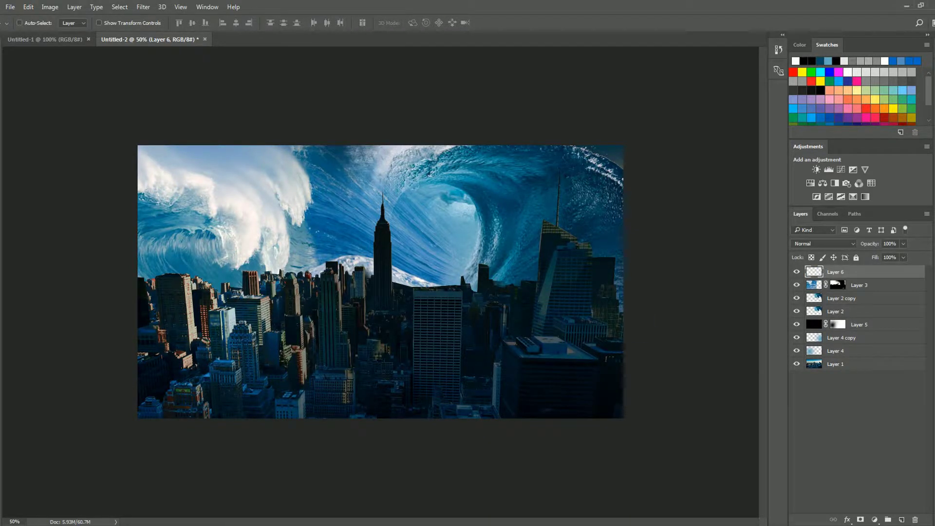
pyautogui.press('b')
pyautogui.click(34, 23)
pyautogui.doubleClick(68, 171)
pyautogui.press('[')
pyautogui.press('[')
pyautogui.press('[')
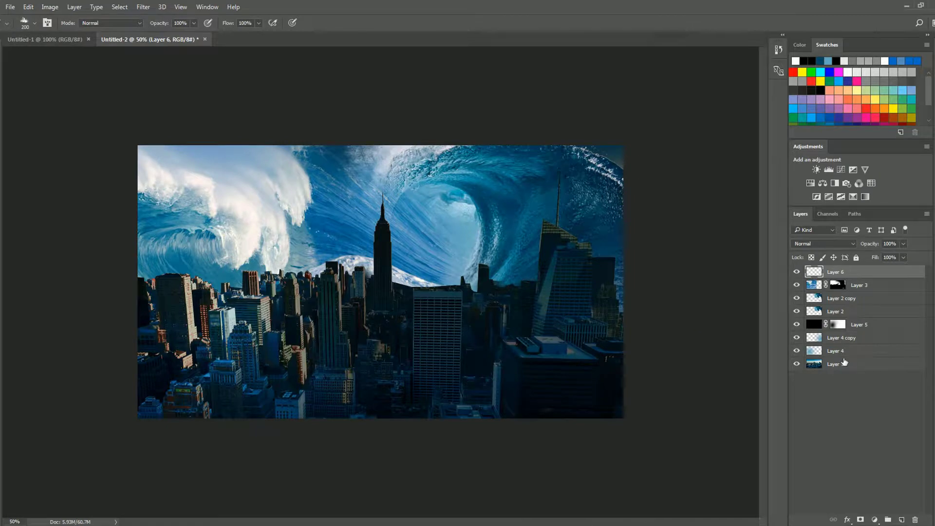
# Step: Load Path 1 as a selection on the city photo layer
pyautogui.click(844, 363)
pyautogui.click(839, 326)
pyautogui.click(835, 365)
pyautogui.click(855, 214)
pyautogui.click(798, 229)
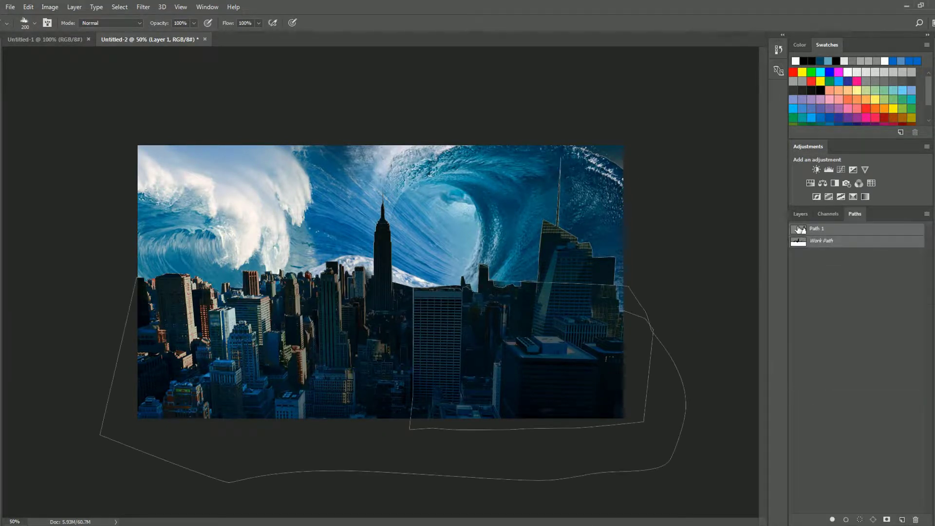
pyautogui.click(800, 213)
# Step: Refine the skyline selection with Quick Selection, invert it, mask the city, then add Layer 8
pyautogui.press('m')
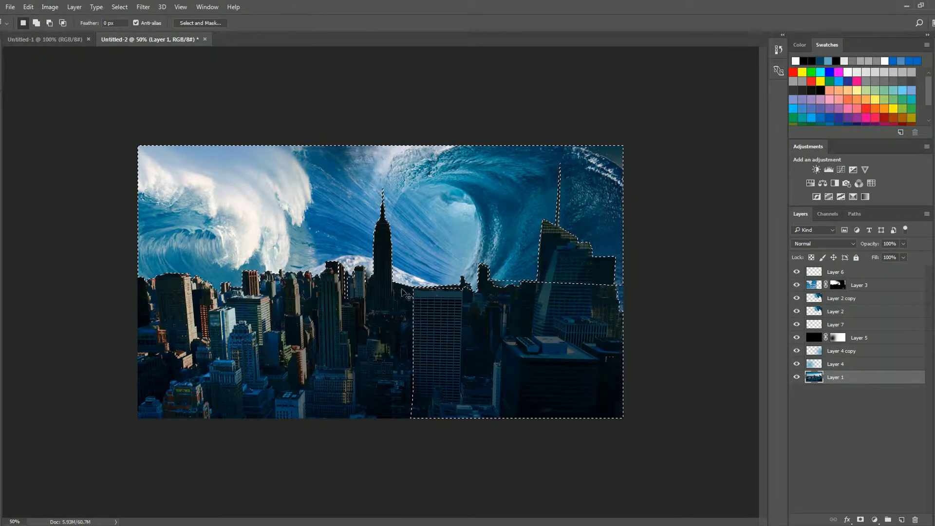
pyautogui.click(440, 293)
pyautogui.hotkey('ctrl', 'shift', 'd')
pyautogui.press('w')
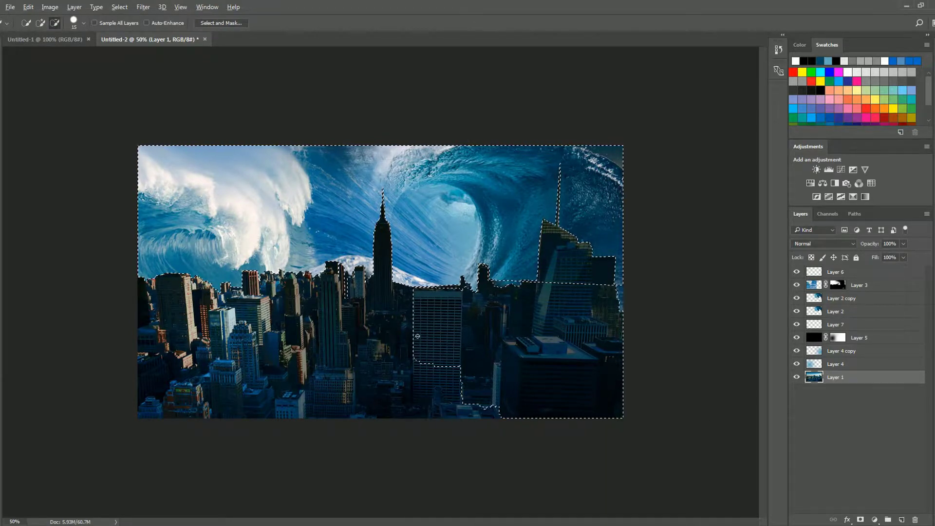
pyautogui.moveTo(477, 301); pyautogui.dragTo(518, 341)
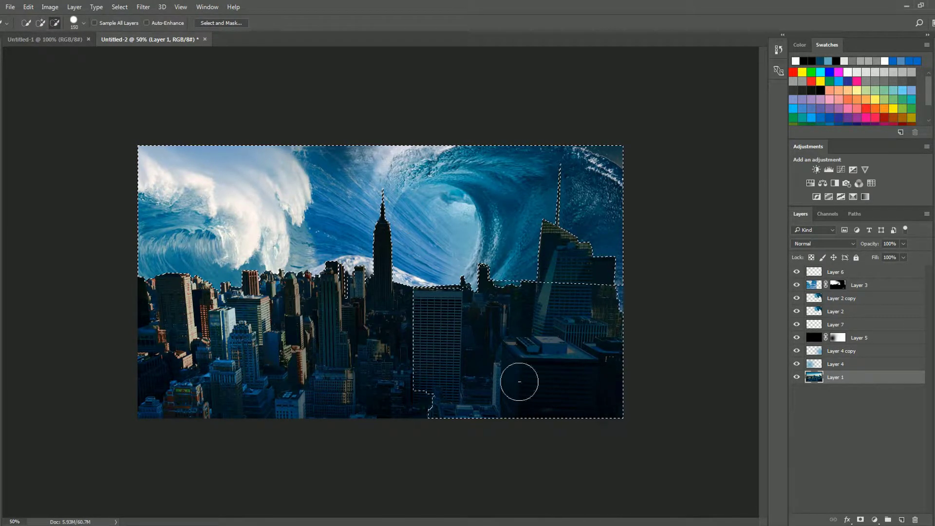
pyautogui.hotkey('ctrl', 'shift', 'i')
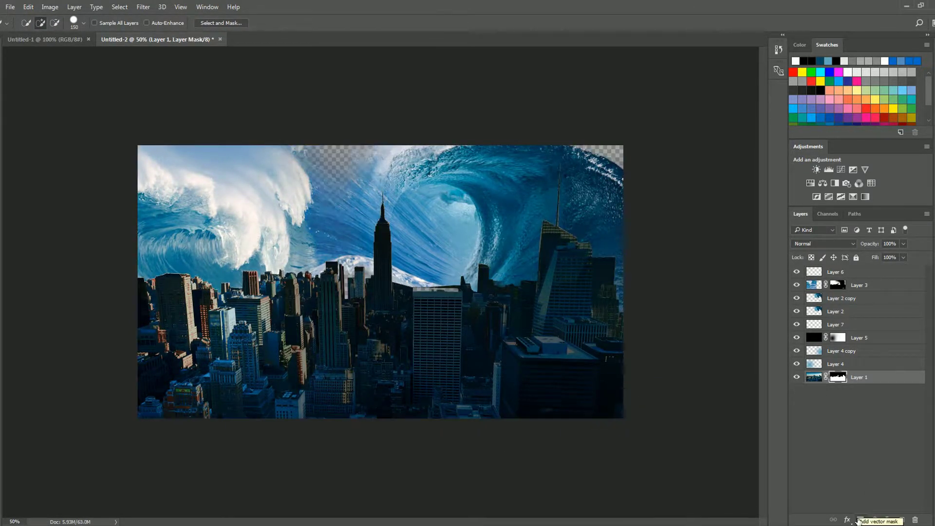
pyautogui.click(833, 459)
pyautogui.hotkey('ctrl', 'shift', 'alt', 'n')
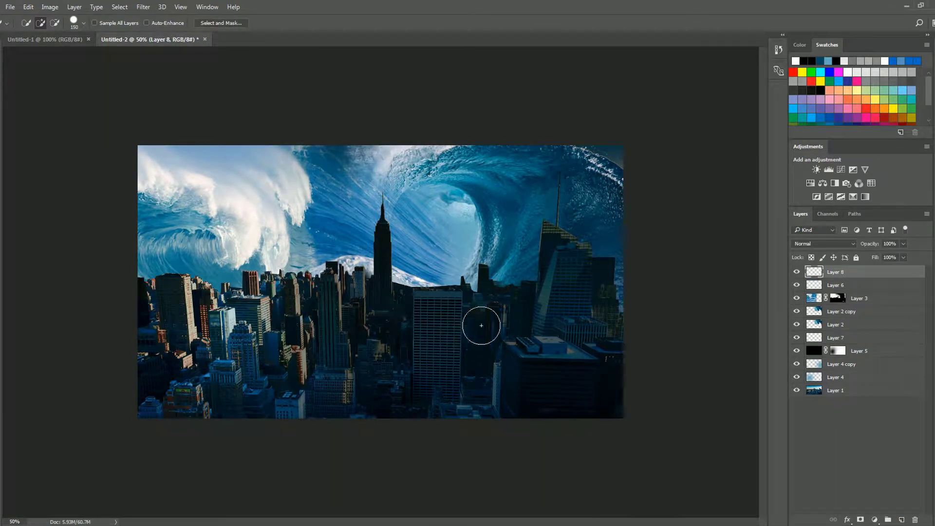
# Step: Paint white spray at the Empire State Building's base within the skyline path selection, brush about 300 px
pyautogui.press('b')
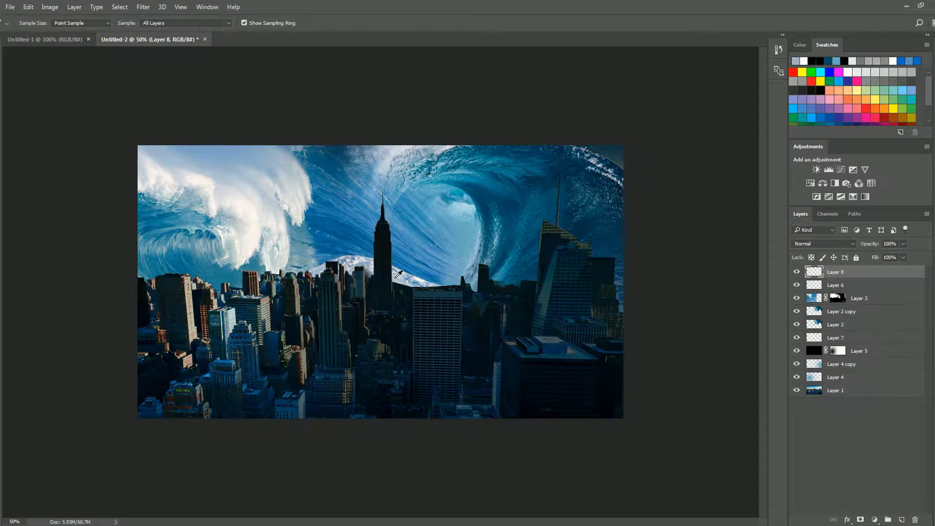
pyautogui.moveTo(380, 287); pyautogui.dragTo(461, 280)
pyautogui.click(855, 213)
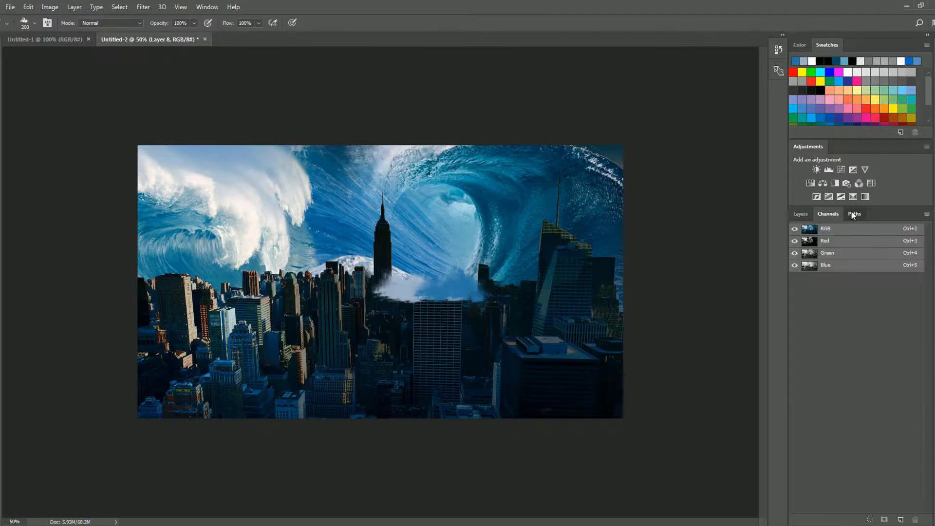
pyautogui.keyDown('ctrl'); pyautogui.click(814, 234); pyautogui.keyUp('ctrl')
pyautogui.click(801, 213)
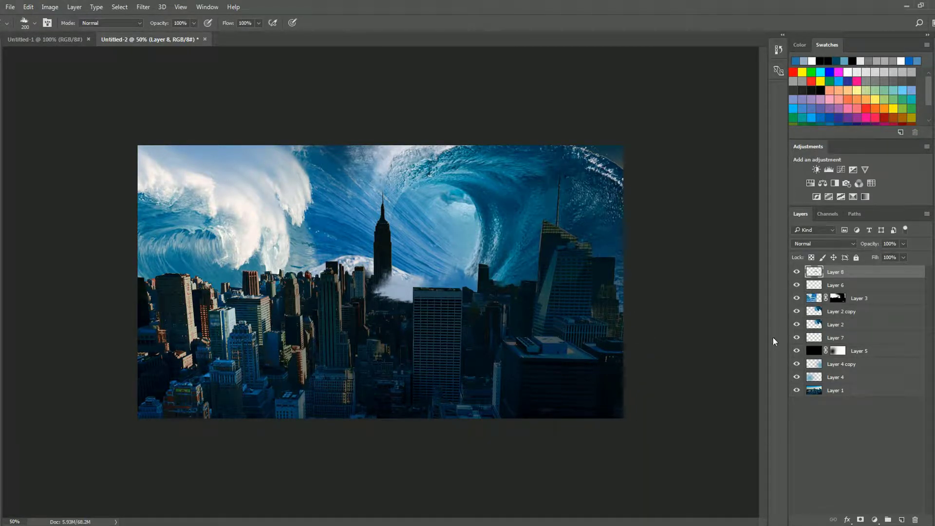
pyautogui.keyDown('alt'); pyautogui.click(336, 246); pyautogui.keyUp('alt')
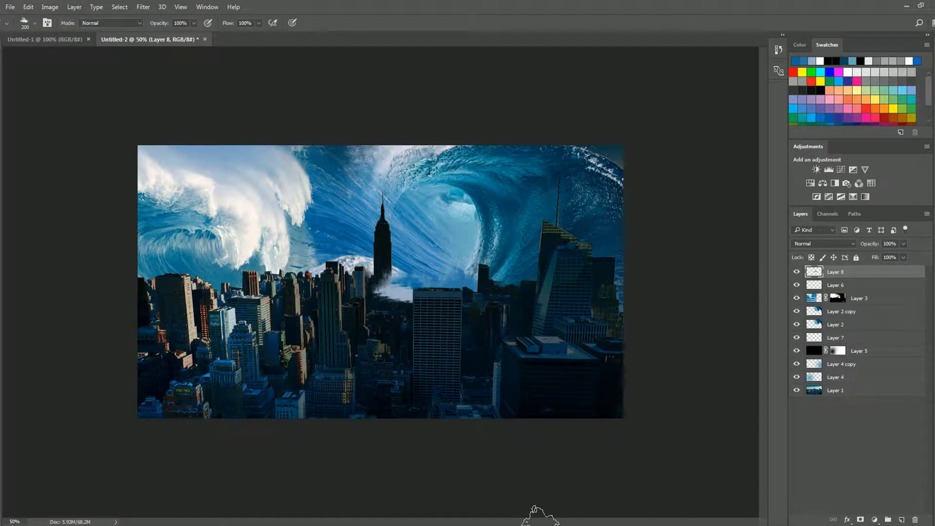
pyautogui.press(']')
pyautogui.press(']')
pyautogui.press(']')
pyautogui.press('[')
pyautogui.press('[')
pyautogui.press('[')
pyautogui.keyDown('alt'); pyautogui.click(614, 308); pyautogui.keyUp('alt')
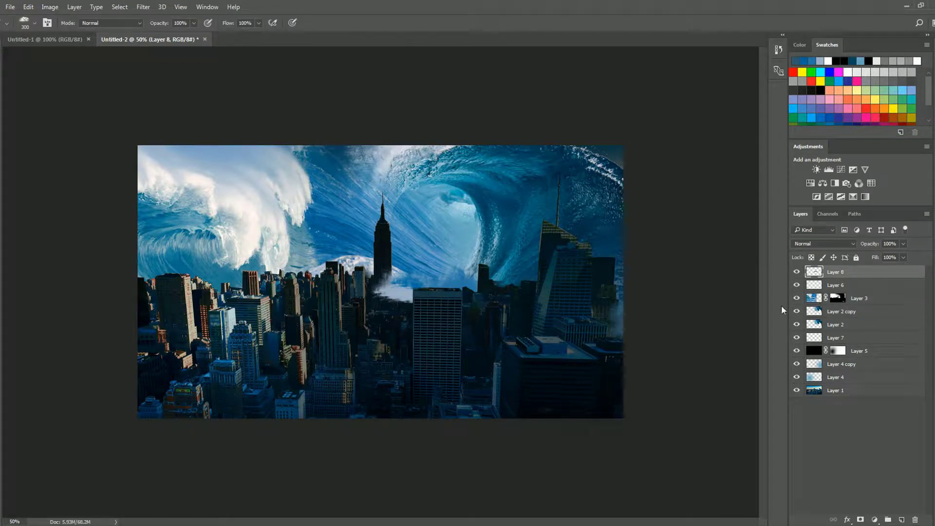
# Step: On a new layer, add larger spray clouds near the tower with a roughly 500 px brush
pyautogui.press(']')
pyautogui.press(']')
pyautogui.keyDown('alt'); pyautogui.click(474, 374); pyautogui.keyUp('alt')
pyautogui.hotkey('ctrl', 'shift', 'alt', 'n')
pyautogui.click(410, 272)
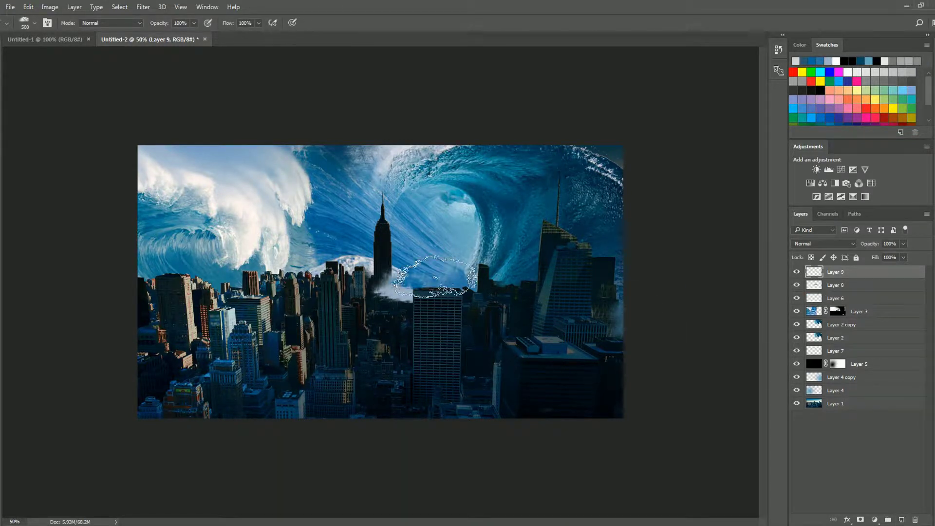
pyautogui.click(855, 214)
pyautogui.click(800, 214)
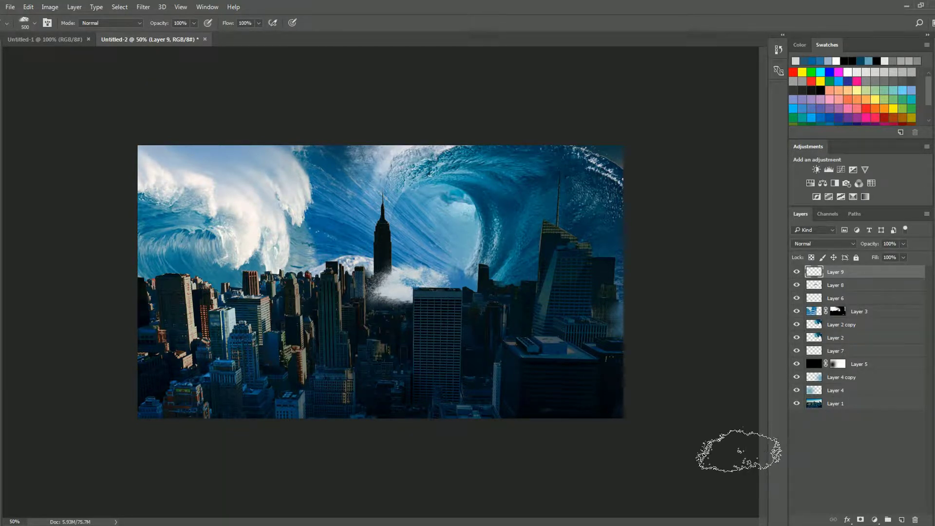
pyautogui.click(812, 391)
pyautogui.click(856, 466)
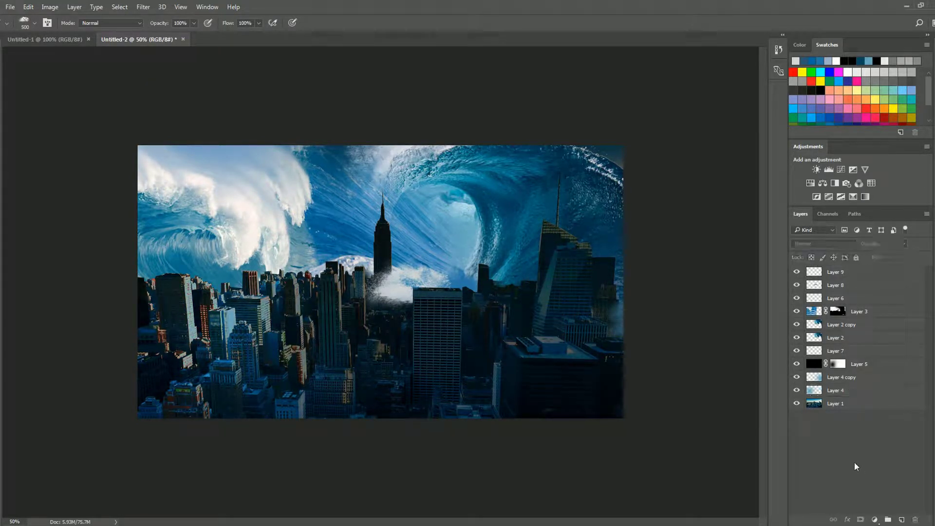
# Step: Open Liquify on the city photo and freeze parts of the skyline against distortion
pyautogui.click(836, 403)
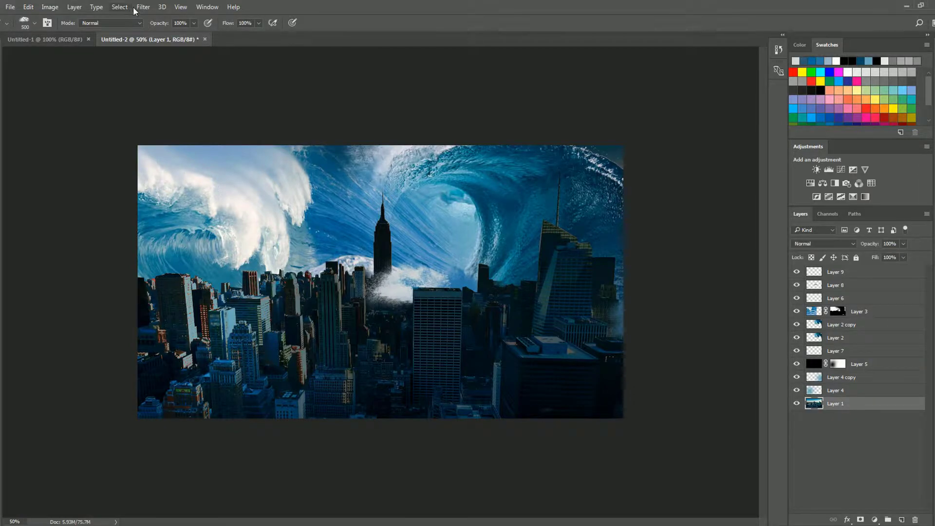
pyautogui.click(142, 7)
pyautogui.click(155, 86)
pyautogui.moveTo(312, 200); pyautogui.dragTo(314, 336)
pyautogui.moveTo(344, 199); pyautogui.dragTo(351, 346)
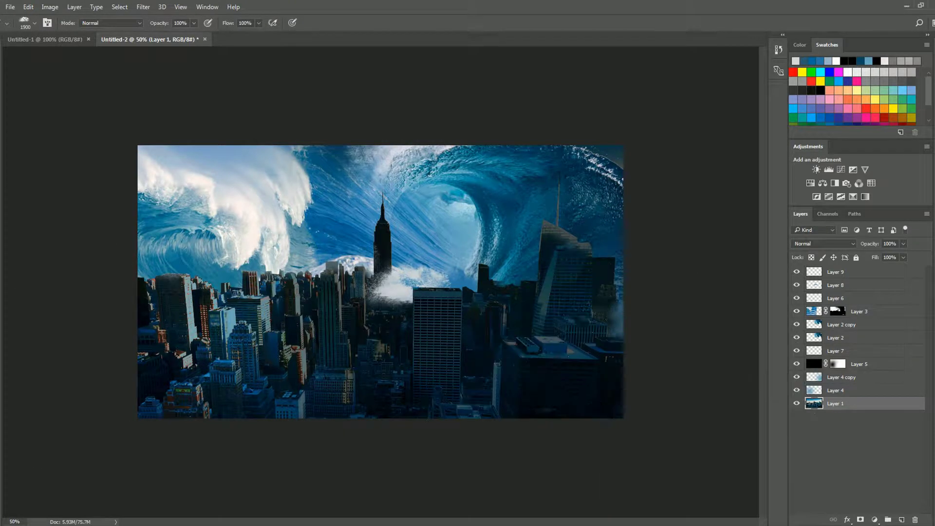
# Step: Darken the wave layer with Brightness about -37 and Contrast 30
pyautogui.hotkey('ctrl', '-')
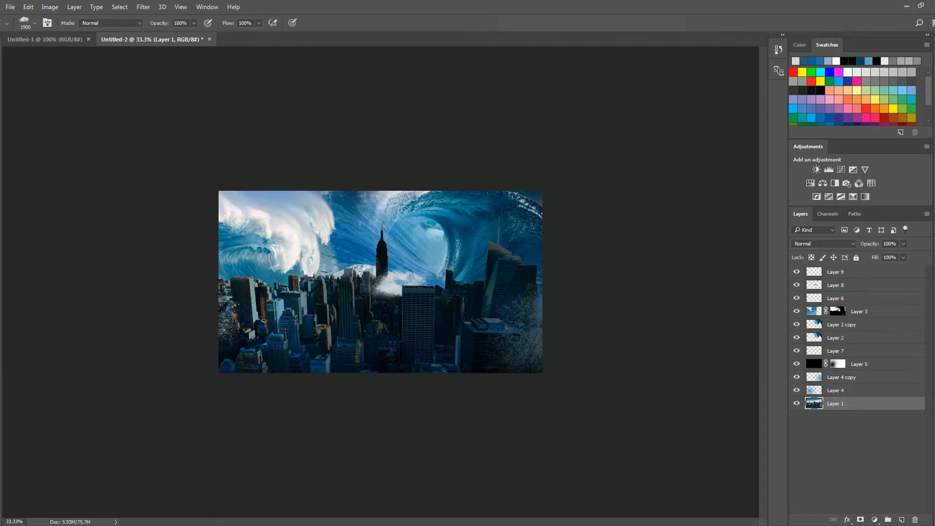
pyautogui.hotkey('ctrl', '+')
pyautogui.hotkey('ctrl', '+')
pyautogui.press('v')
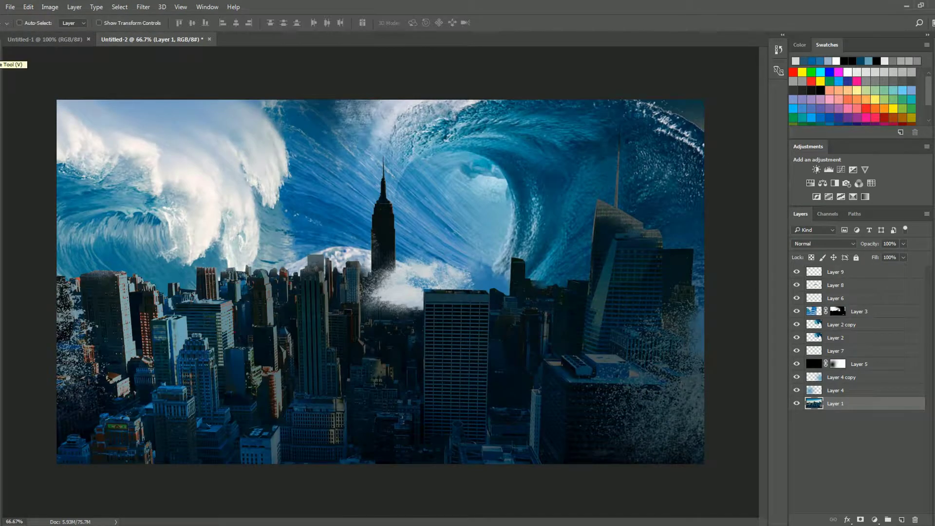
pyautogui.keyDown('ctrl'); pyautogui.click(599, 195); pyautogui.keyUp('ctrl')
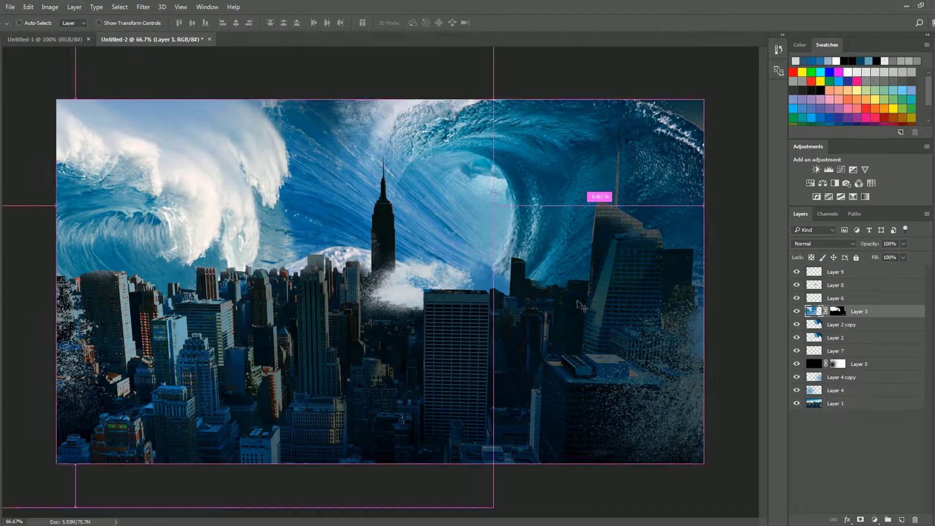
pyautogui.moveTo(477, 208)
pyautogui.mouseDown()
pyautogui.moveTo(467, 209)
pyautogui.moveTo(675, 176)
pyautogui.mouseUp()
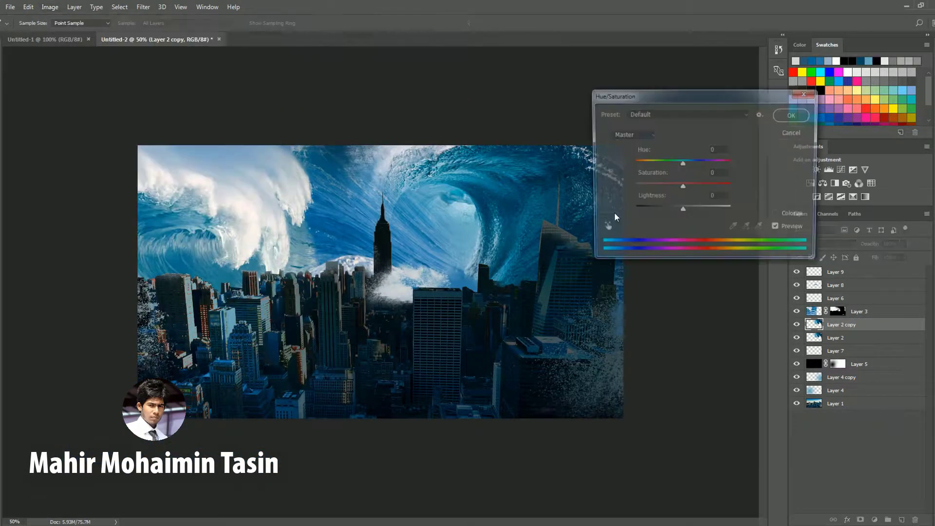
# Step: Shift the wave's hue slightly and set the wave copy's Levels midtones to 0.73
pyautogui.moveTo(682, 164); pyautogui.dragTo(687, 165)
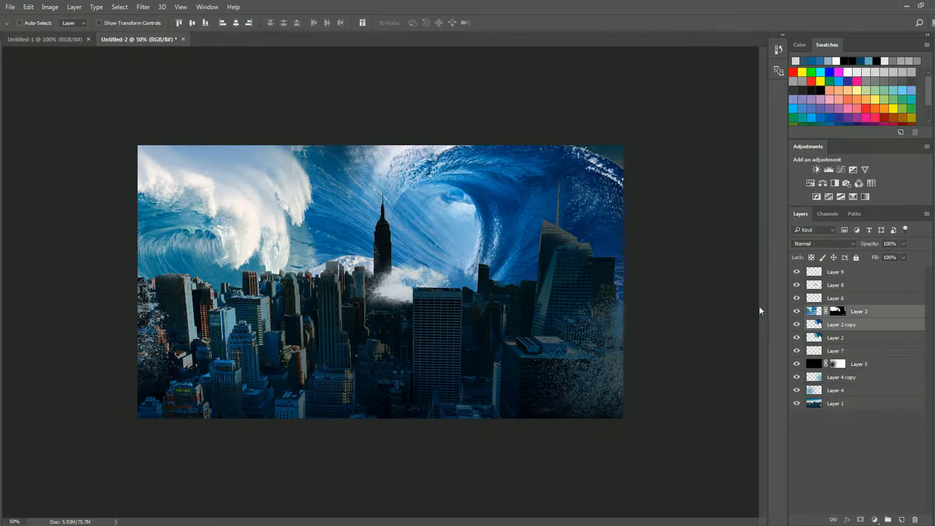
pyautogui.click(817, 315)
pyautogui.hotkey('ctrl', 'l')
pyautogui.moveTo(696, 190)
pyautogui.mouseDown()
pyautogui.moveTo(710, 192)
pyautogui.moveTo(668, 193)
pyautogui.mouseUp()
pyautogui.press('Return')
# Step: Brighten the masked wave slightly and desaturate and lighten Layer 9
pyautogui.click(50, 7)
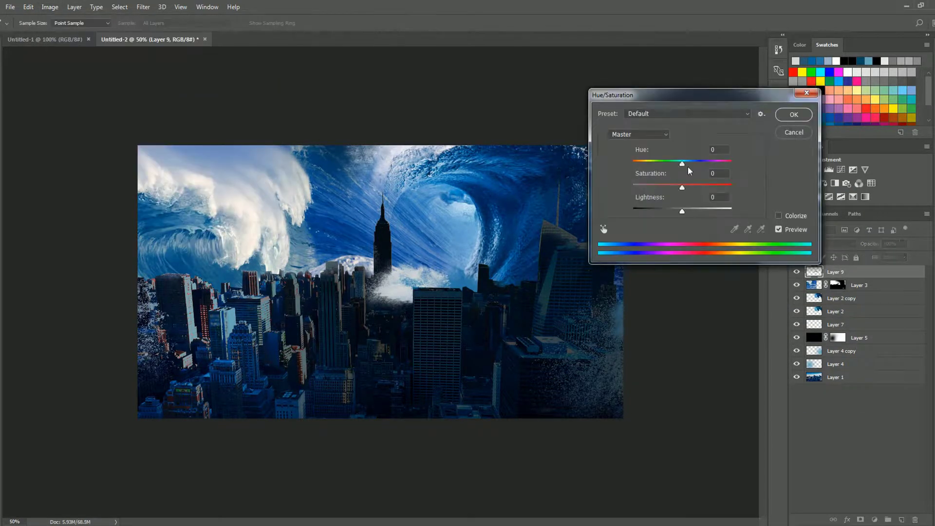
pyautogui.moveTo(721, 255)
pyautogui.mouseDown()
pyautogui.moveTo(694, 254)
pyautogui.moveTo(773, 277)
pyautogui.moveTo(762, 278)
pyautogui.mouseUp()
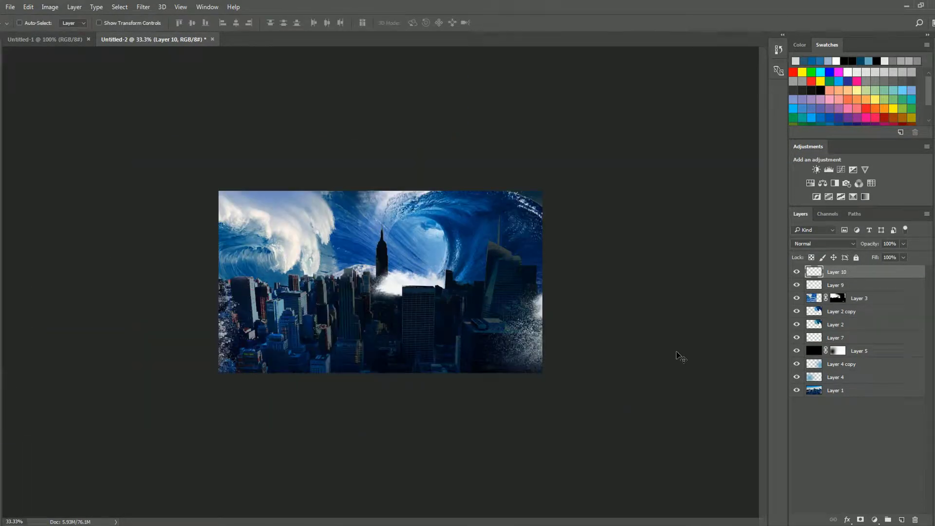
pyautogui.hotkey('ctrl', '+')
pyautogui.hotkey('ctrl', '+')
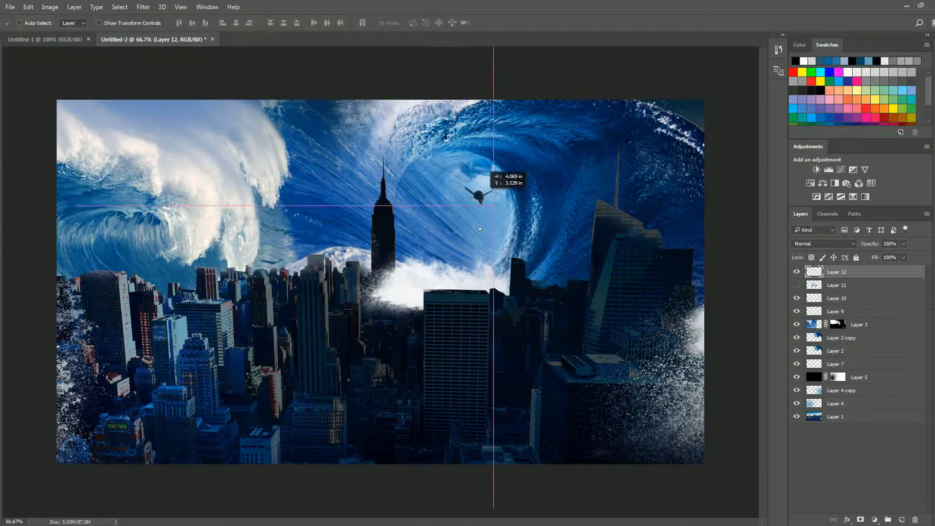
# Step: Place the jet inside the wave's curl and add a rotated duplicate as a second jet
pyautogui.moveTo(480, 229)
pyautogui.mouseDown()
pyautogui.moveTo(482, 187)
pyautogui.moveTo(508, 199)
pyautogui.moveTo(525, 165)
pyautogui.mouseUp()
pyautogui.hotkey('ctrl', 'alt', 't')
pyautogui.press('Return')
pyautogui.click(838, 482)
# Step: Tint the first jet with Hue/Saturation so it suits the wave
pyautogui.click(837, 284)
pyautogui.click(50, 6)
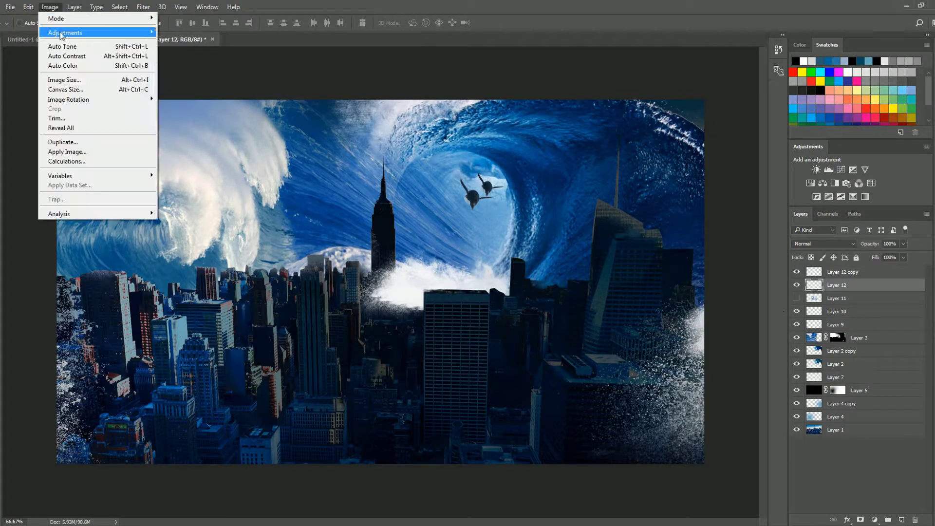
pyautogui.click(195, 84)
pyautogui.moveTo(721, 228); pyautogui.dragTo(741, 229)
pyautogui.press('Return')
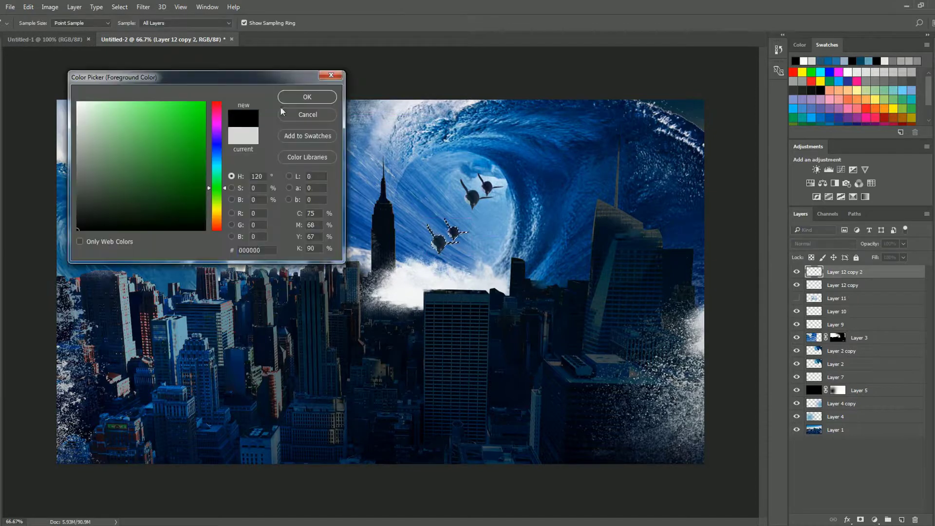
# Step: Gaussian-blur the black jet copy into a shadow, set it to Hard Light, and nudge it below
pyautogui.click(144, 7)
pyautogui.moveTo(148, 118)
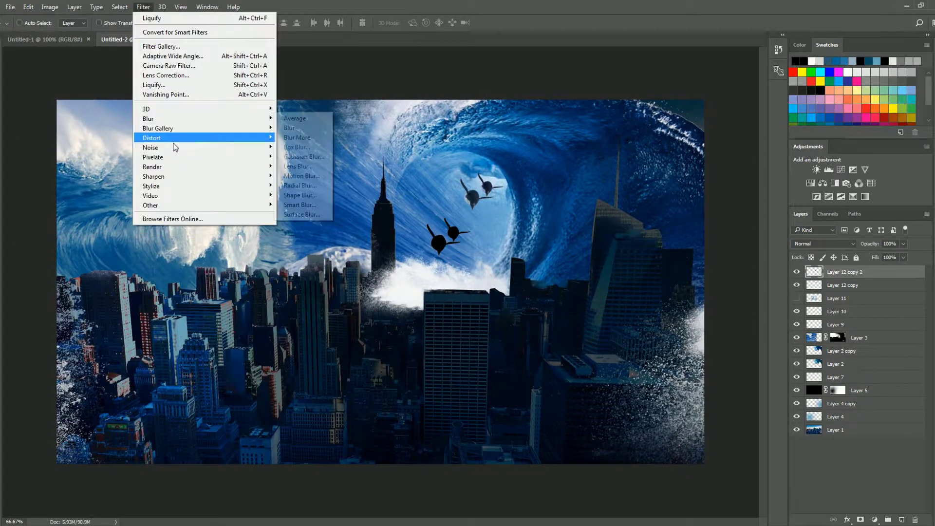
pyautogui.click(309, 156)
pyautogui.press('Return')
pyautogui.click(823, 243)
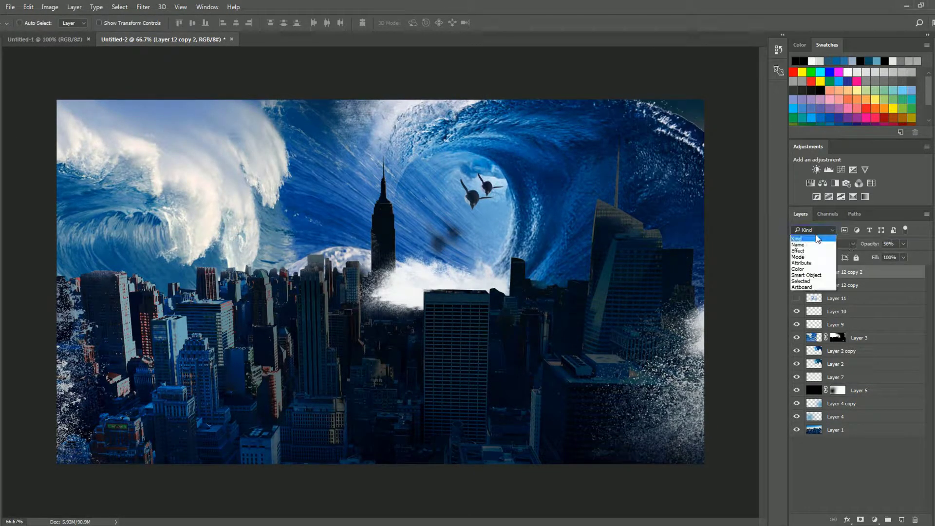
pyautogui.click(808, 273)
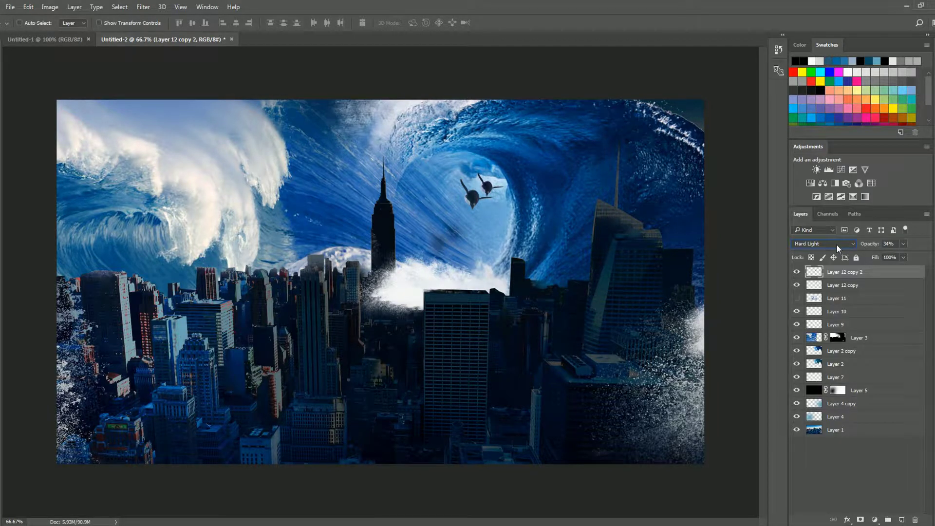
pyautogui.moveTo(428, 243); pyautogui.dragTo(450, 249)
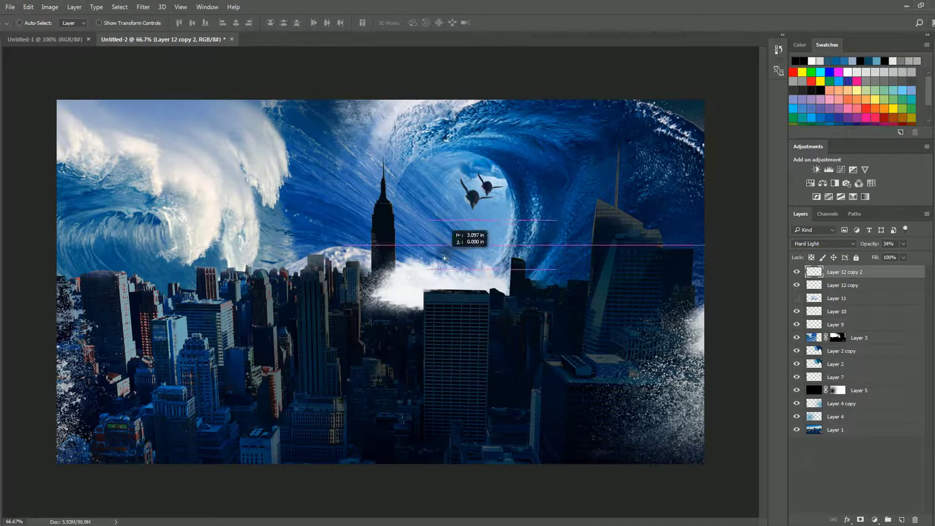
# Step: Lower the jets' shadow opacity and make it a faint Soft Light blend, dodging the wave slightly
pyautogui.press('2')
pyautogui.press('2')
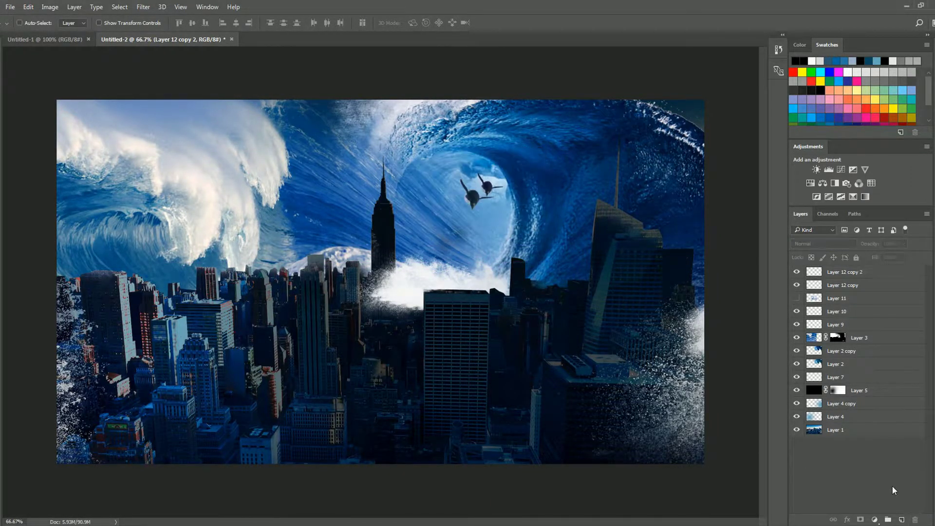
pyautogui.press('1')
pyautogui.press('2')
pyautogui.press('o')
pyautogui.keyDown('ctrl'); pyautogui.click(449, 246); pyautogui.keyUp('ctrl')
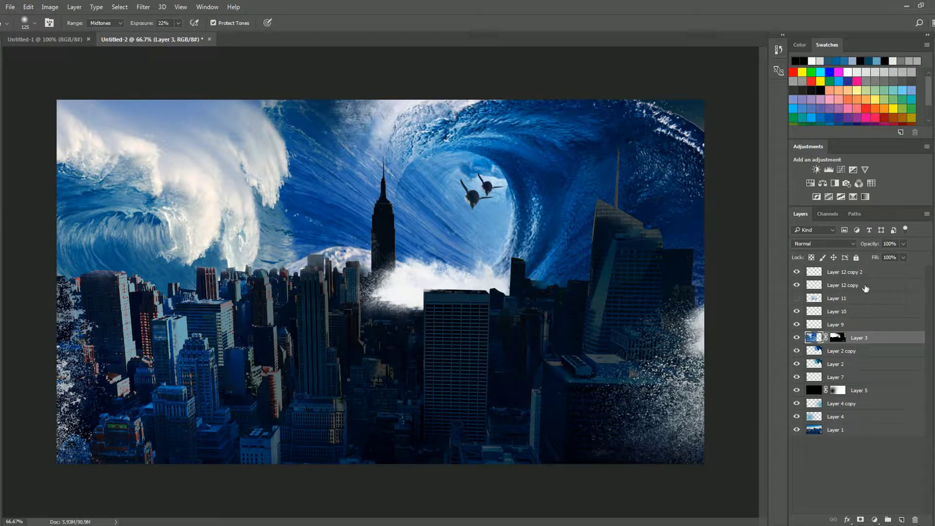
pyautogui.click(809, 273)
pyautogui.press('v')
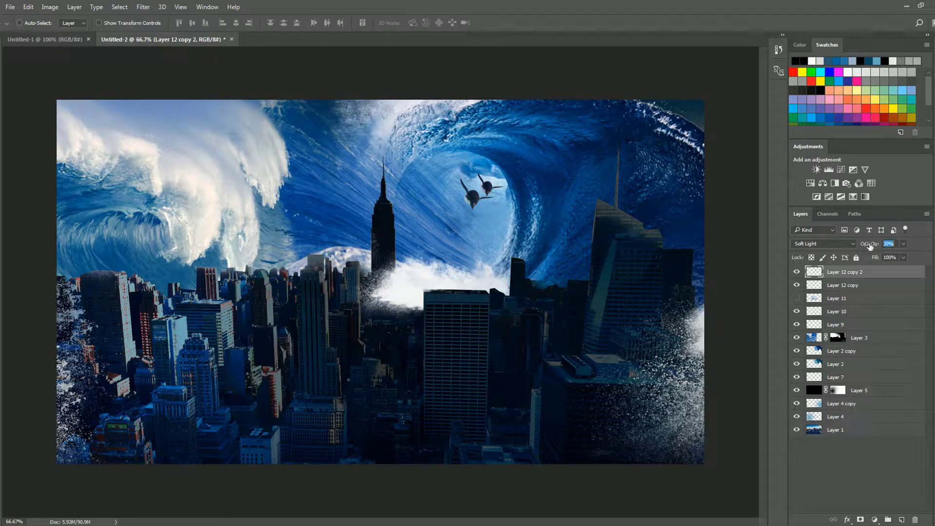
pyautogui.click(838, 495)
# Step: Cycle through blend modes on the left skyline Layer 4, then reselect the base city layer
pyautogui.click(836, 430)
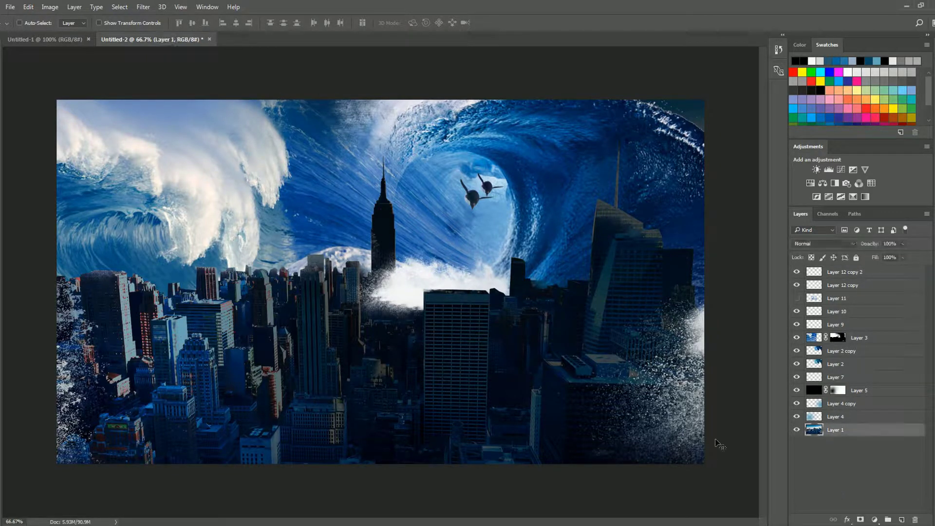
pyautogui.click(835, 416)
pyautogui.scroll(-2, 814, 245)
pyautogui.scroll(-2, 813, 246)
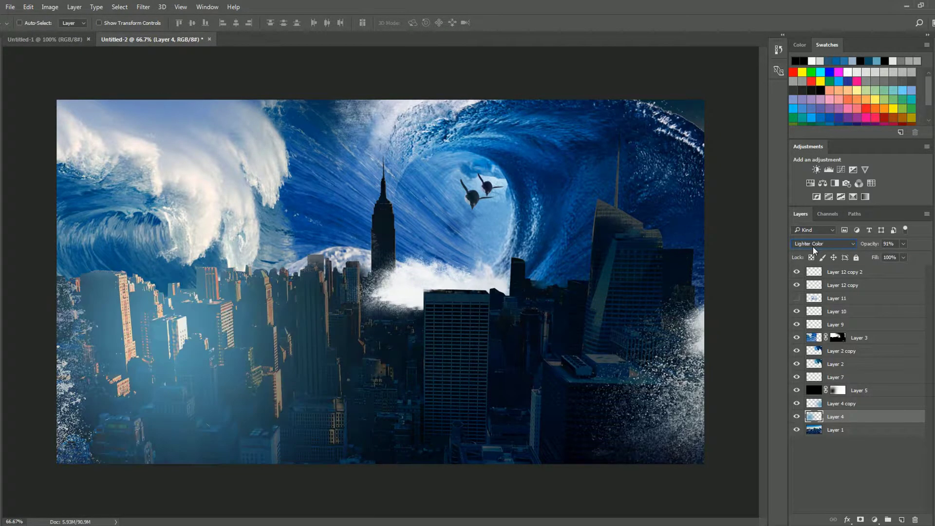
pyautogui.scroll(-2, 812, 248)
pyautogui.scroll(-1, 811, 251)
pyautogui.scroll(-2, 808, 250)
pyautogui.scroll(-1, 805, 249)
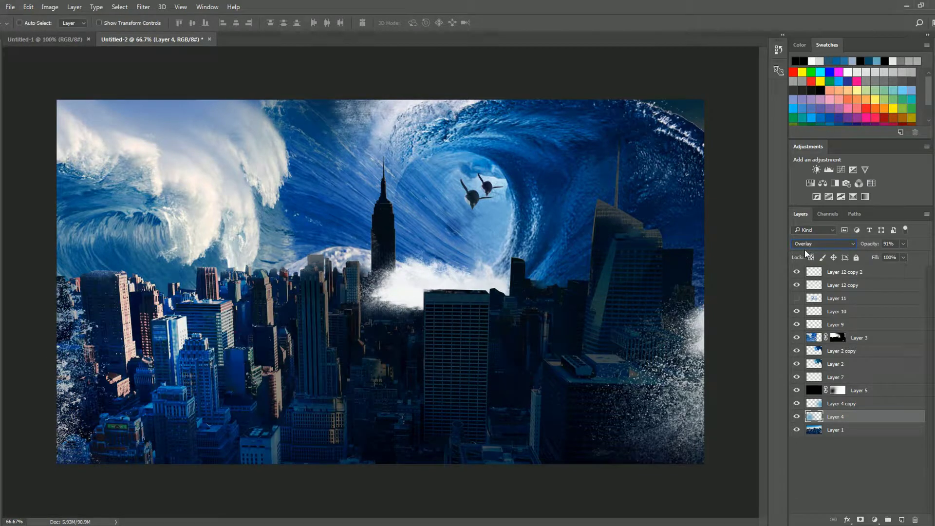
pyautogui.scroll(-3, 805, 250)
pyautogui.scroll(-3, 805, 249)
pyautogui.scroll(-3, 805, 250)
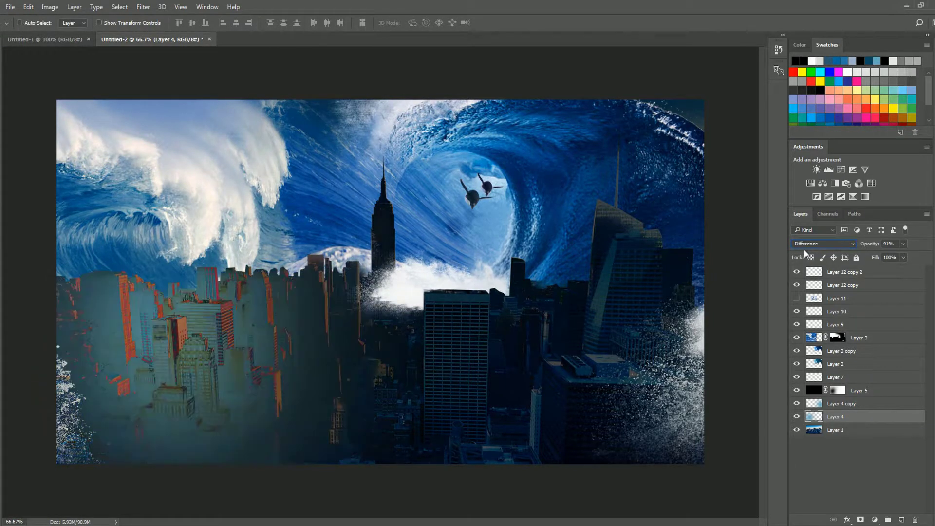
pyautogui.scroll(-2, 804, 249)
pyautogui.click(836, 430)
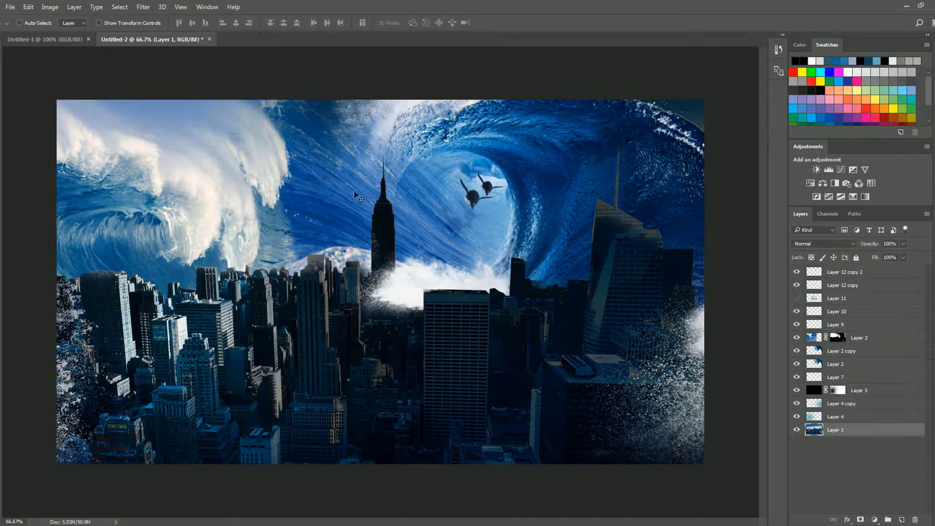
pyautogui.click(50, 7)
# Step: Push the base city's midtones toward blue with Color Balance
pyautogui.click(185, 95)
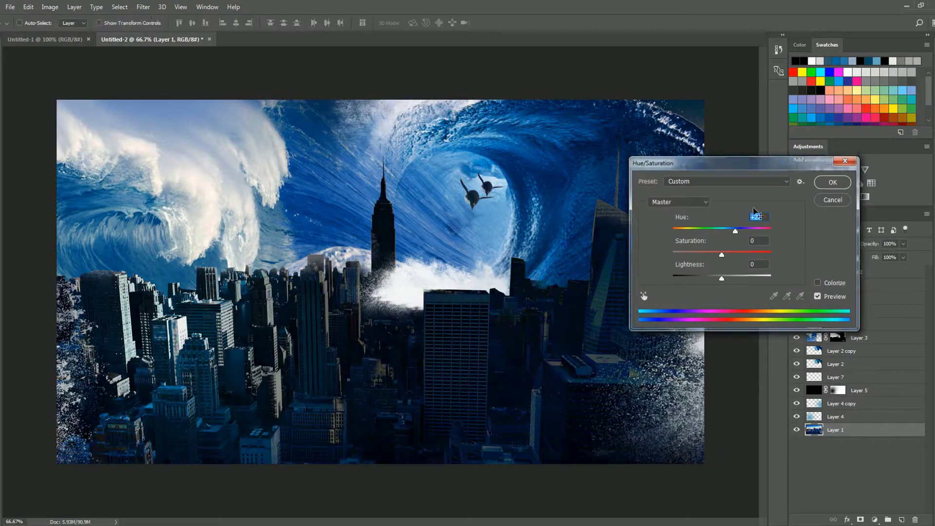
pyautogui.moveTo(725, 263); pyautogui.dragTo(753, 264)
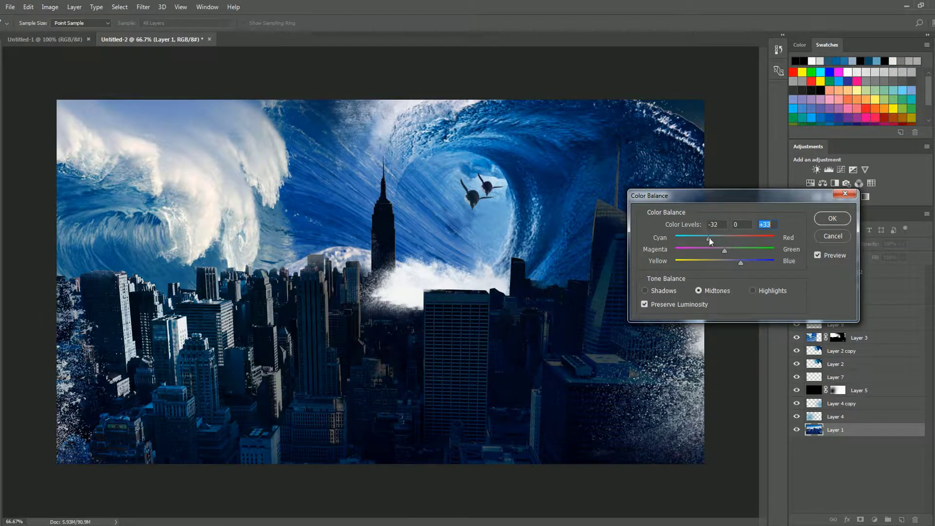
pyautogui.click(832, 218)
# Step: Apply Selective Color to the city: Neutrals Black +60, Cyan +21, with less yellow
pyautogui.click(49, 6)
pyautogui.click(186, 185)
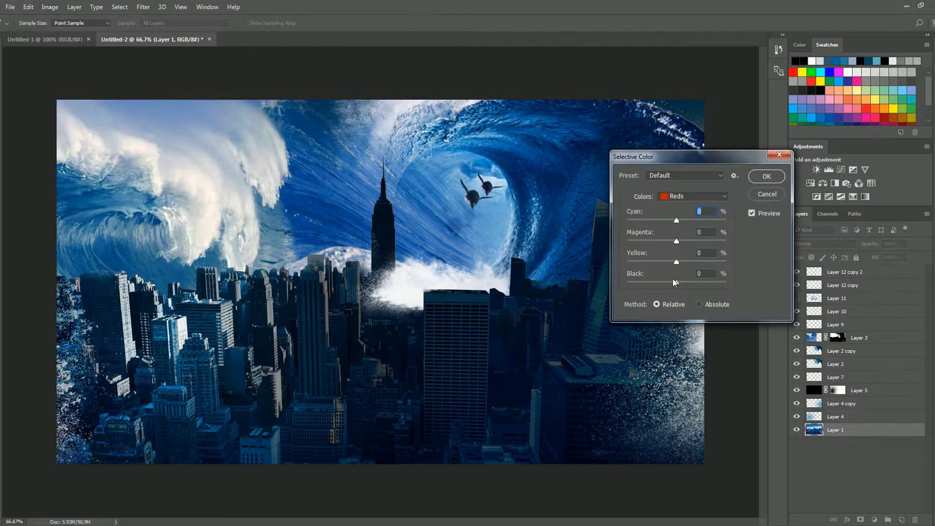
pyautogui.moveTo(676, 283)
pyautogui.mouseDown()
pyautogui.moveTo(672, 263)
pyautogui.moveTo(706, 286)
pyautogui.moveTo(662, 263)
pyautogui.mouseUp()
pyautogui.click(694, 196)
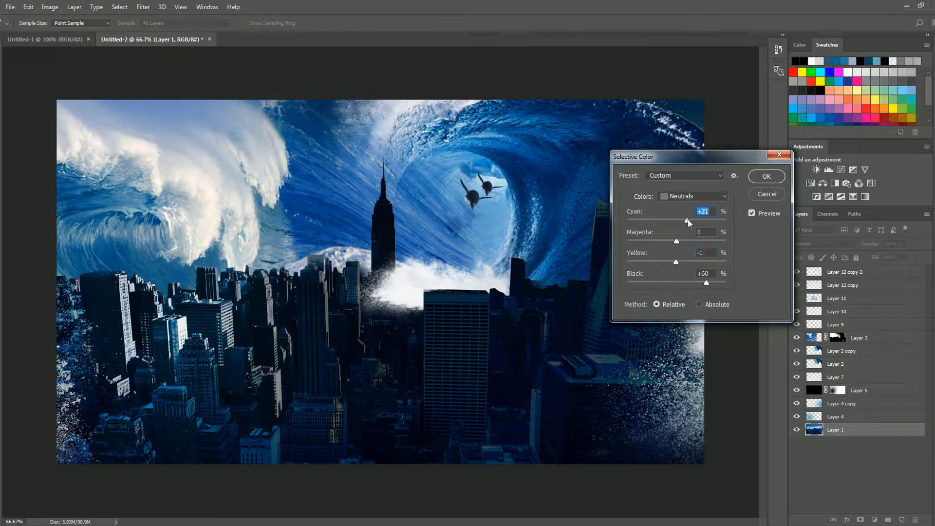
pyautogui.moveTo(676, 220); pyautogui.dragTo(682, 221)
pyautogui.moveTo(672, 262); pyautogui.dragTo(657, 265)
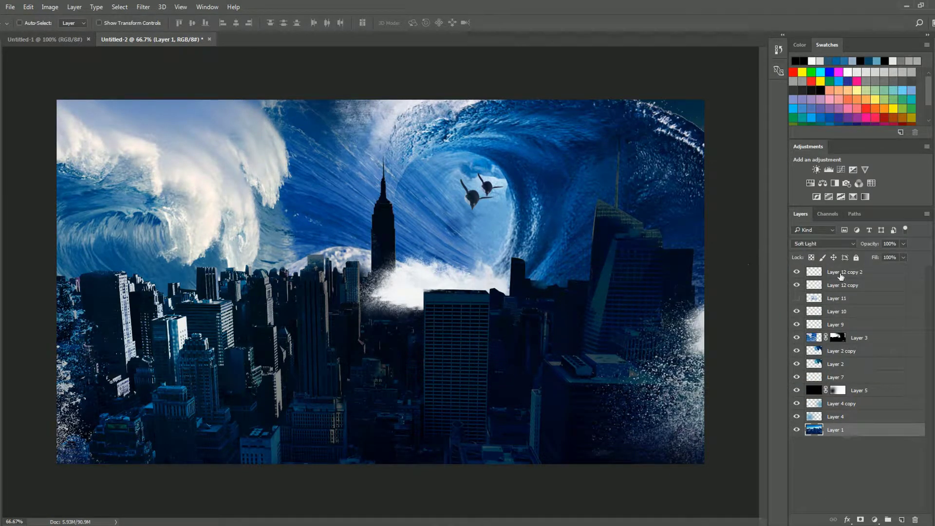
# Step: Add a new empty layer and pick a splatter brush preset for spray
pyautogui.click(841, 276)
pyautogui.click(902, 520)
pyautogui.press('b')
pyautogui.click(34, 22)
pyautogui.doubleClick(52, 136)
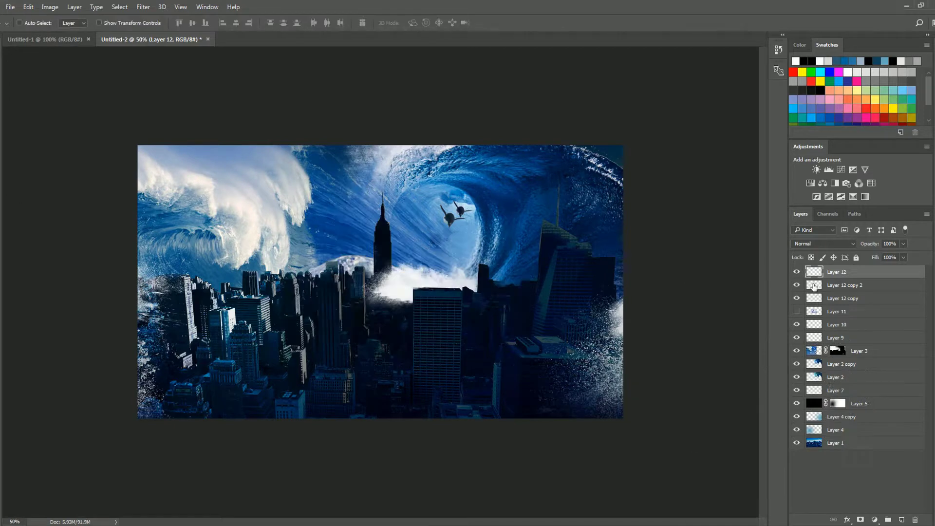
# Step: Lower Layer 5's opacity and scale up both jet layers inside the wave
pyautogui.click(814, 286)
pyautogui.hotkey('ctrl', 't')
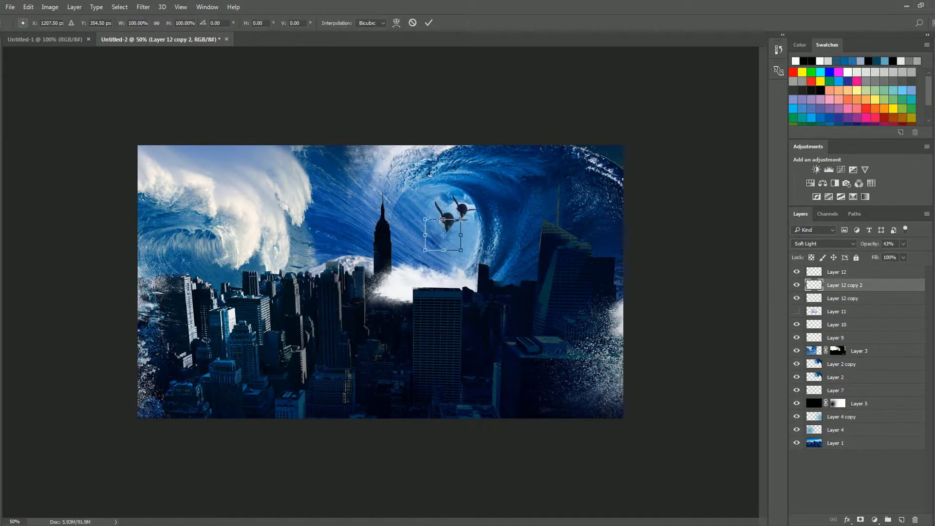
pyautogui.press('Return')
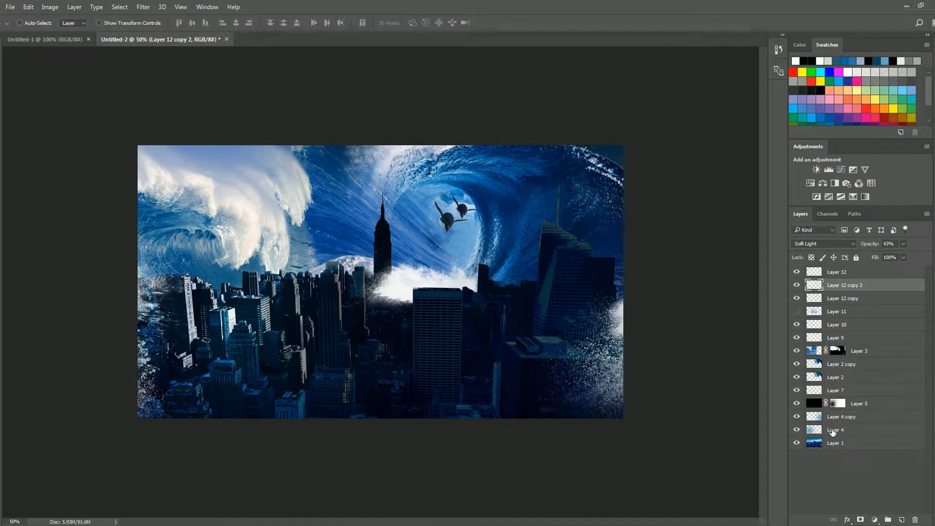
pyautogui.click(859, 403)
pyautogui.moveTo(860, 244); pyautogui.dragTo(865, 246)
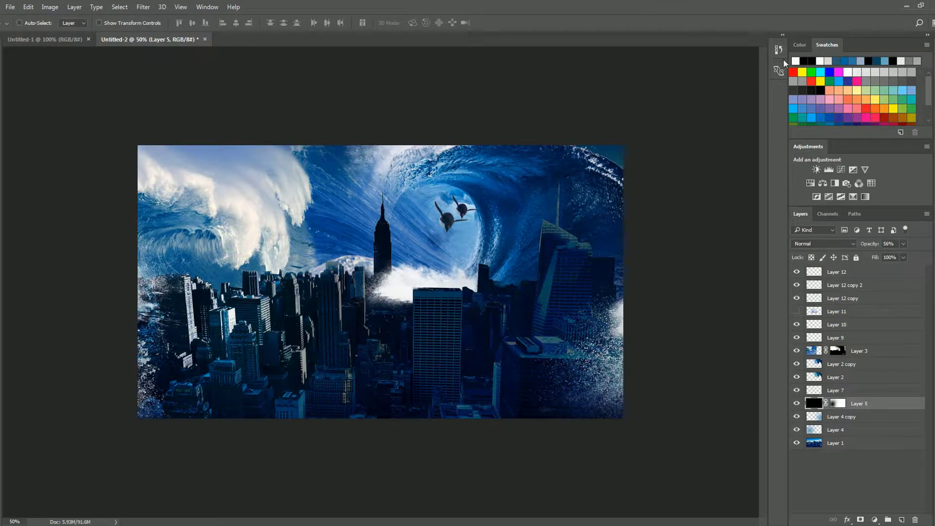
pyautogui.click(845, 285)
pyautogui.keyDown('shift'); pyautogui.click(845, 298); pyautogui.keyUp('shift')
pyautogui.hotkey('ctrl', 't')
pyautogui.moveTo(487, 171); pyautogui.dragTo(495, 166)
pyautogui.press('Return')
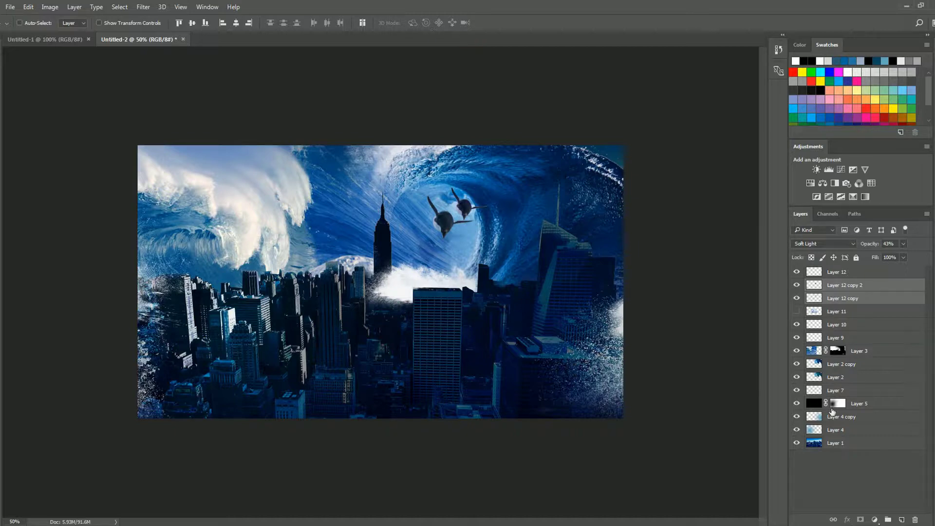
# Step: On a new layer, stamp white spray over the left wave and the buildings beneath it
pyautogui.click(813, 351)
pyautogui.press('o')
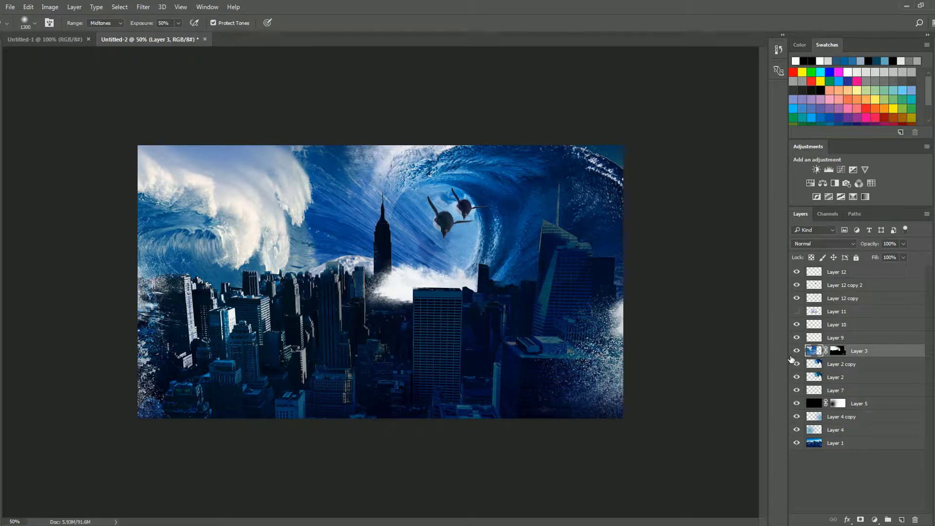
pyautogui.hotkey('ctrl', 'shift', 'alt', 'n')
pyautogui.press('b')
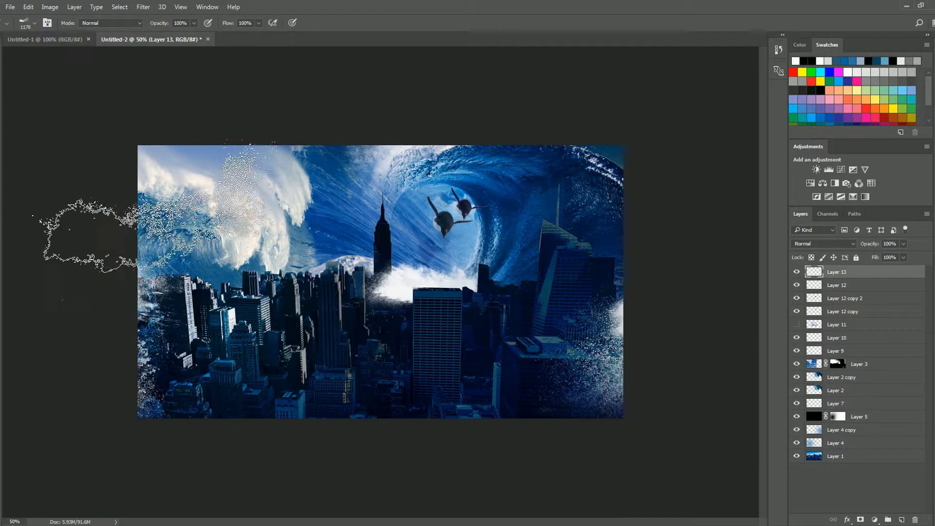
pyautogui.click(189, 214)
pyautogui.click(255, 243)
pyautogui.click(93, 233)
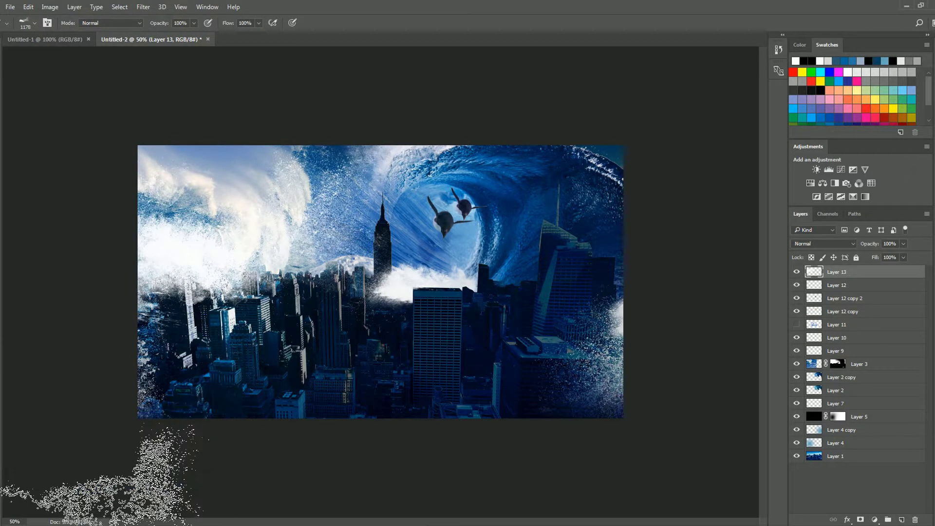
# Step: Select Layer 1 and try a Selective Color change to the Whites' black, then cancel it
pyautogui.press('v')
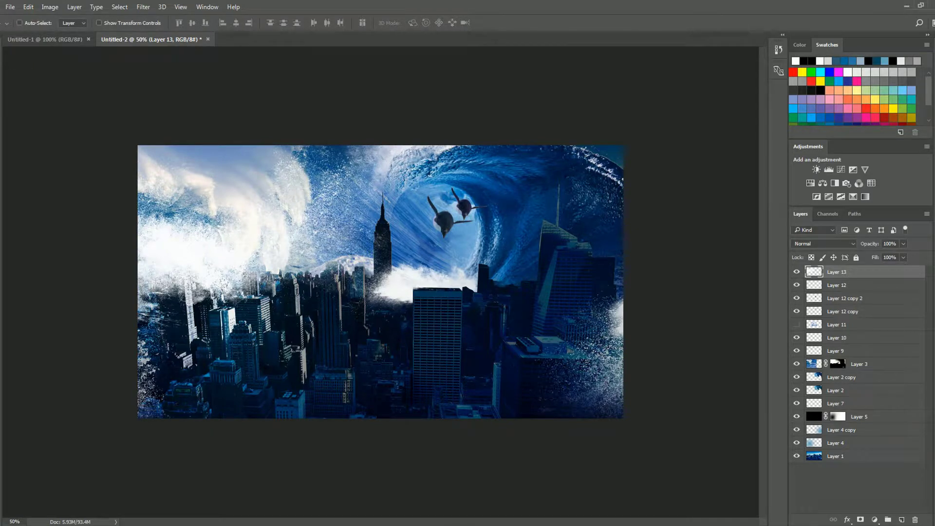
pyautogui.click(836, 455)
pyautogui.click(50, 6)
pyautogui.click(723, 263)
pyautogui.click(703, 359)
pyautogui.moveTo(706, 287); pyautogui.dragTo(689, 287)
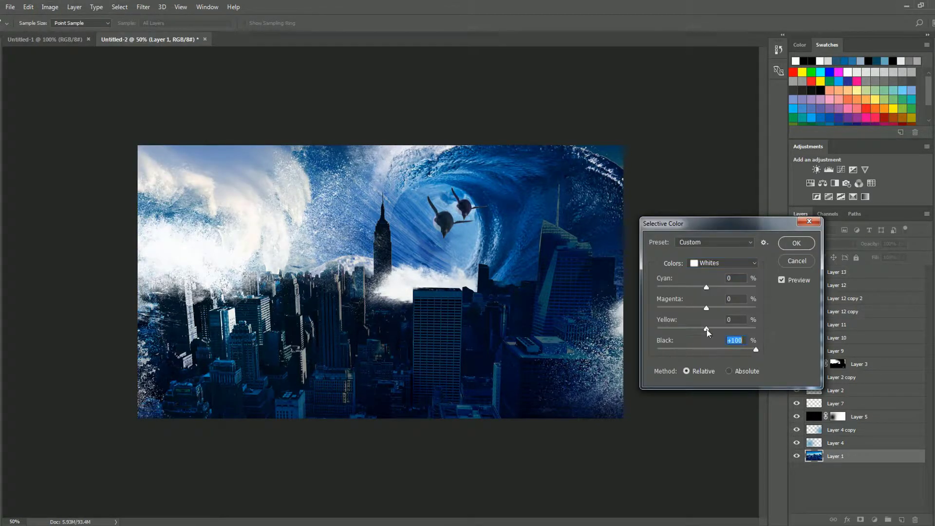
pyautogui.press('Tab')
pyautogui.press('Tab')
pyautogui.press('Tab')
pyautogui.press('Tab')
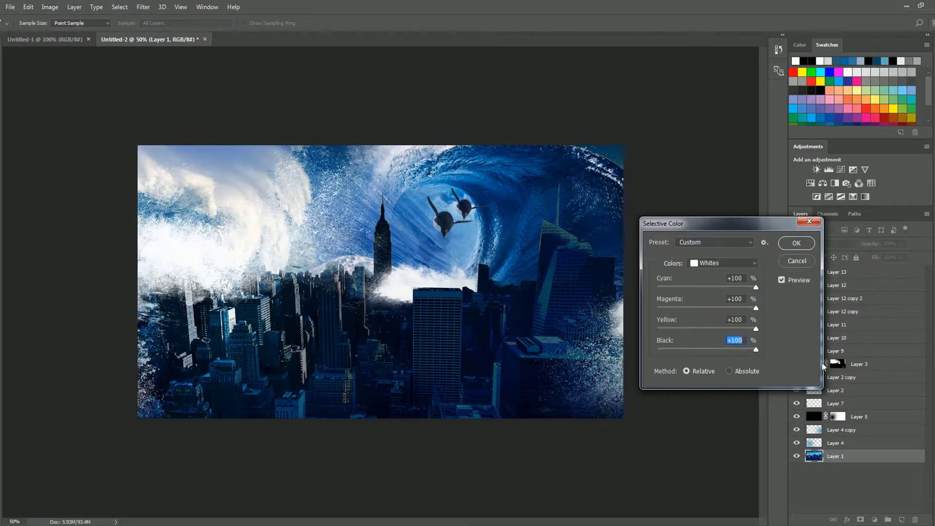
pyautogui.click(748, 265)
pyautogui.click(796, 261)
# Step: Reopen and dismiss Selective Color, then lower the spray layer's opacity to 96%
pyautogui.click(49, 7)
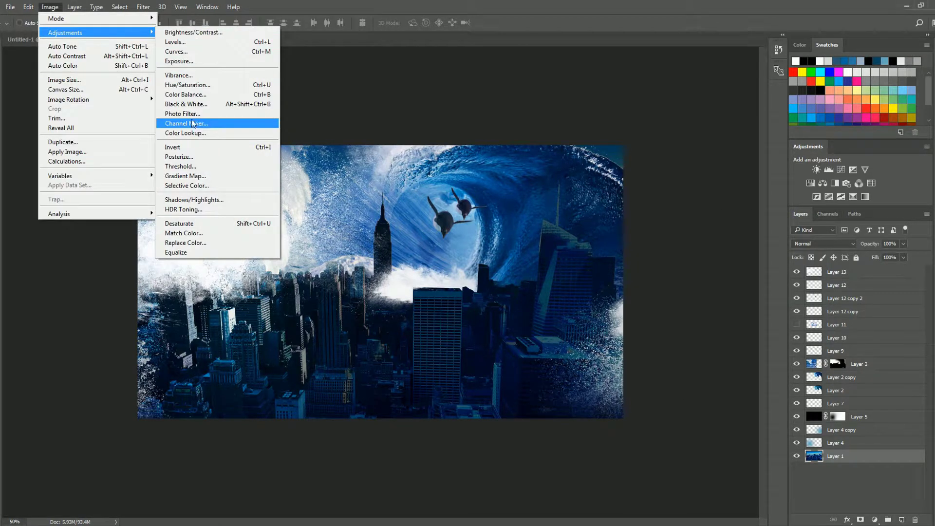
pyautogui.click(203, 185)
pyautogui.press('Tab')
pyautogui.press('Tab')
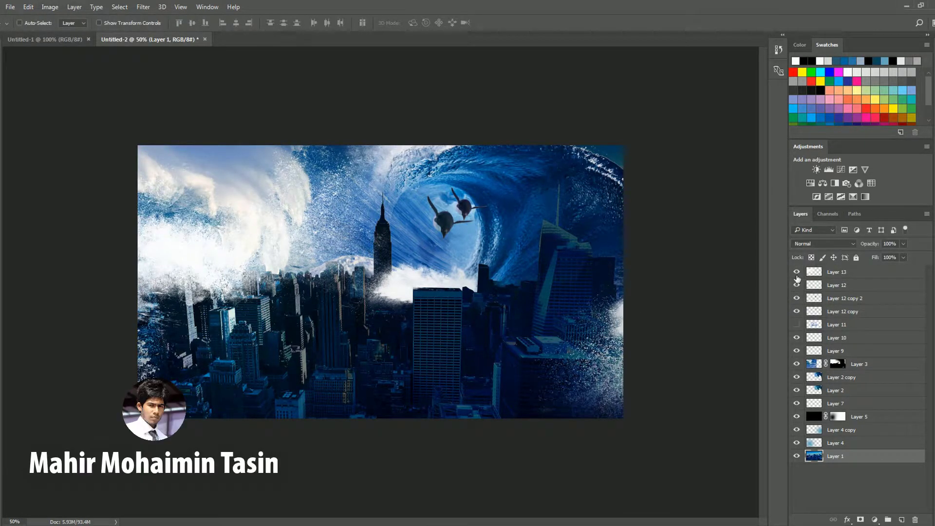
pyautogui.moveTo(876, 245); pyautogui.dragTo(870, 247)
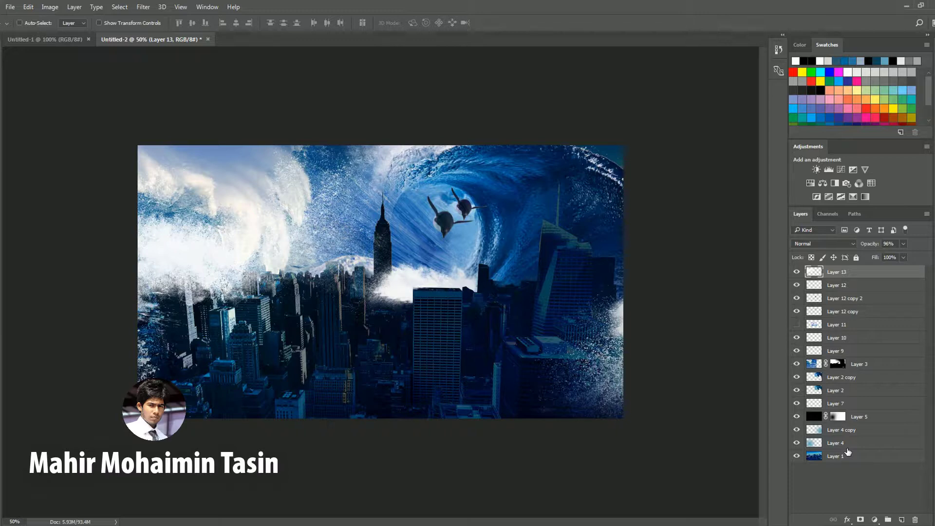
# Step: Apply Color Balance to the Layer 1 city image, shifting it to Cyan -34
pyautogui.click(848, 453)
pyautogui.click(50, 7)
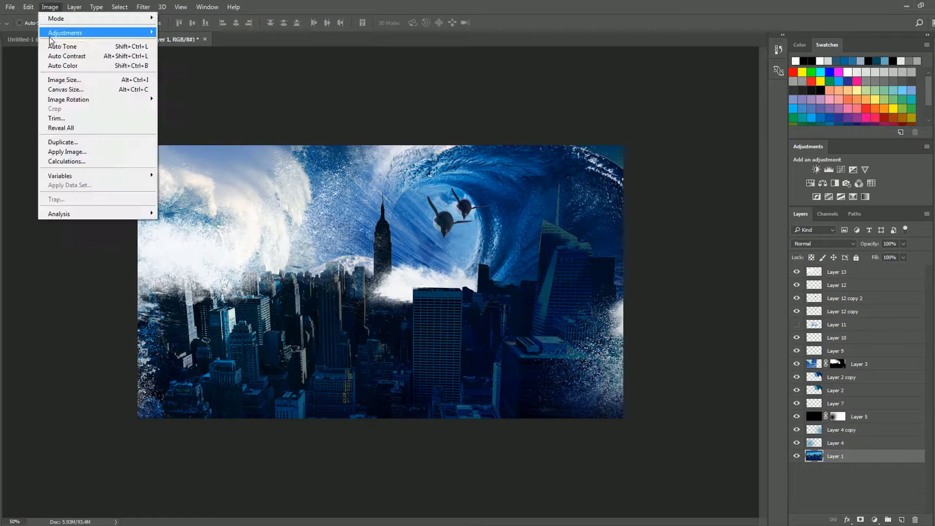
pyautogui.hotkey('ctrl', 'b')
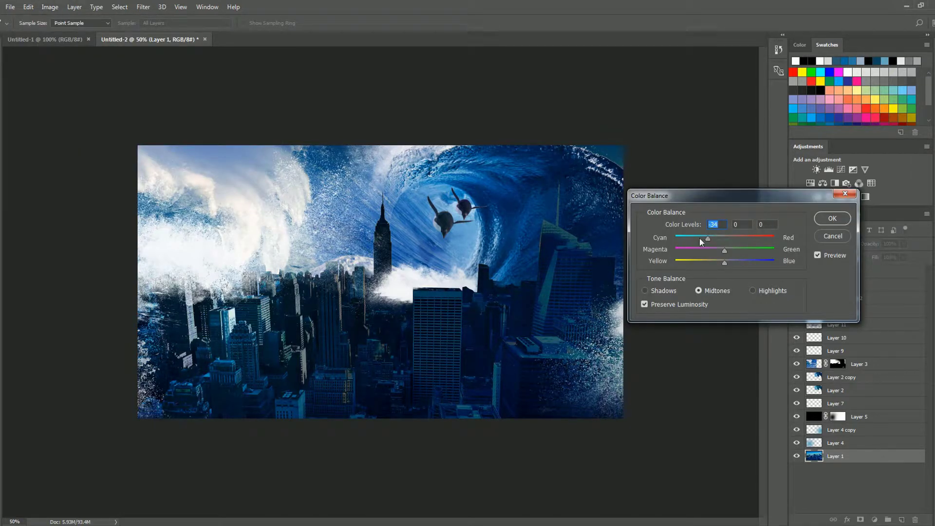
pyautogui.click(833, 218)
# Step: Apply Hue/Saturation to Layer 1, raising saturation and shifting Hue to -10
pyautogui.click(50, 7)
pyautogui.click(198, 87)
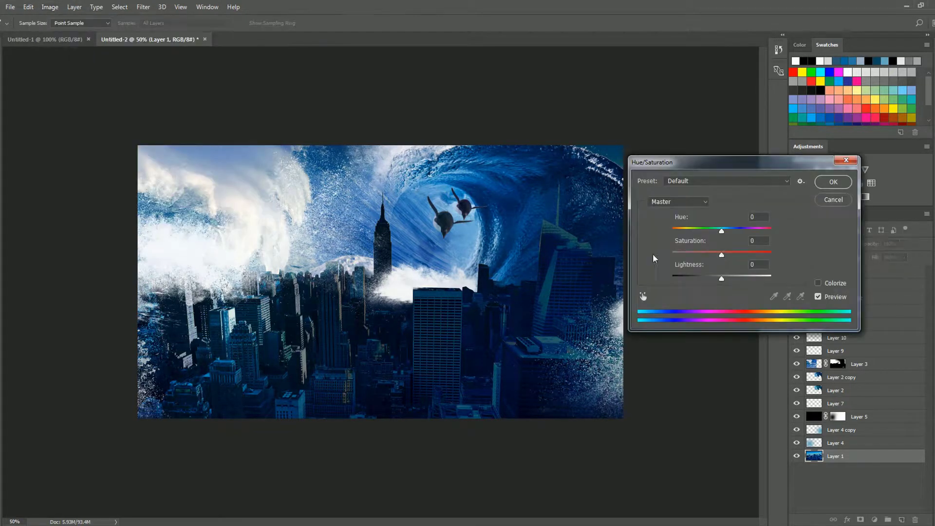
pyautogui.moveTo(722, 252)
pyautogui.mouseDown()
pyautogui.moveTo(735, 258)
pyautogui.moveTo(722, 279)
pyautogui.mouseUp()
pyautogui.moveTo(721, 230); pyautogui.dragTo(717, 235)
pyautogui.click(833, 182)
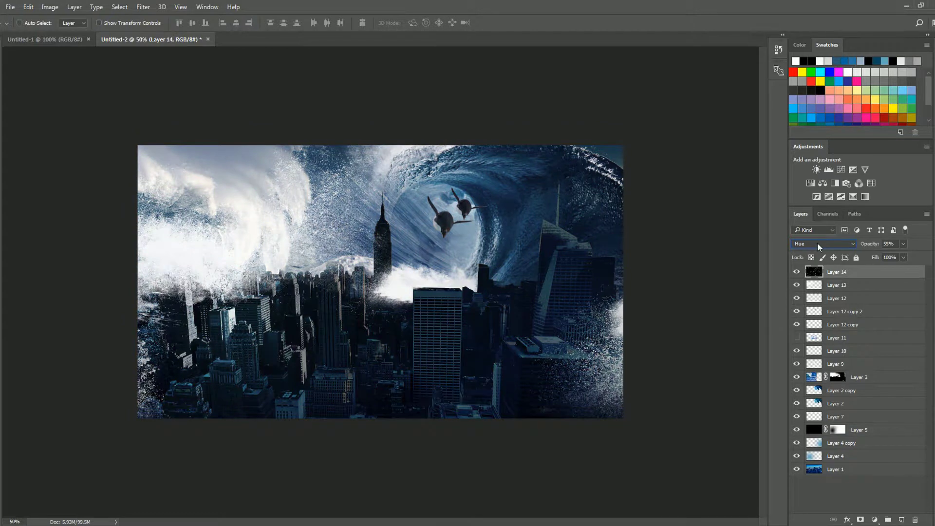
# Step: Stamp all visible layers to a new top layer, brighten it with Levels and Brightness/Contrast
pyautogui.hotkey('ctrl', 'shift', 'alt', 'e')
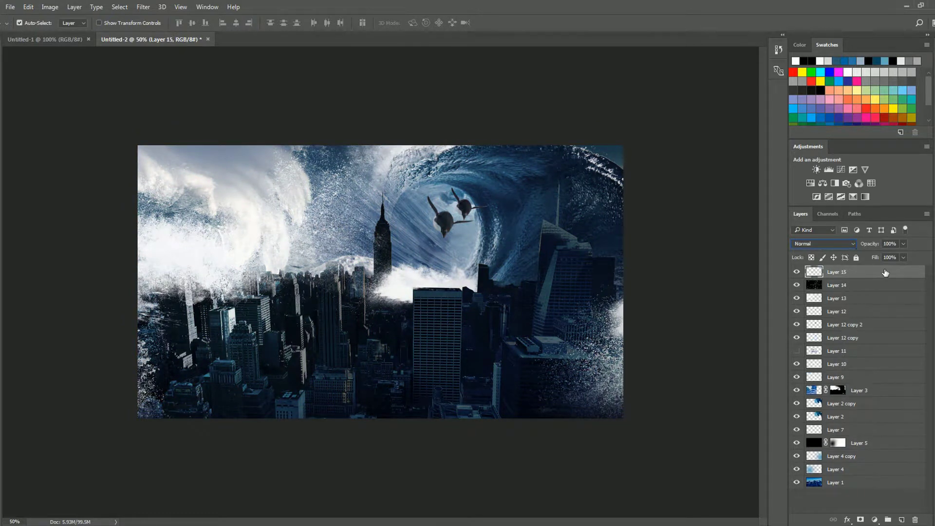
pyautogui.hotkey('ctrl', 'l')
pyautogui.moveTo(697, 190); pyautogui.dragTo(685, 189)
pyautogui.moveTo(761, 189); pyautogui.dragTo(747, 189)
pyautogui.press('Return')
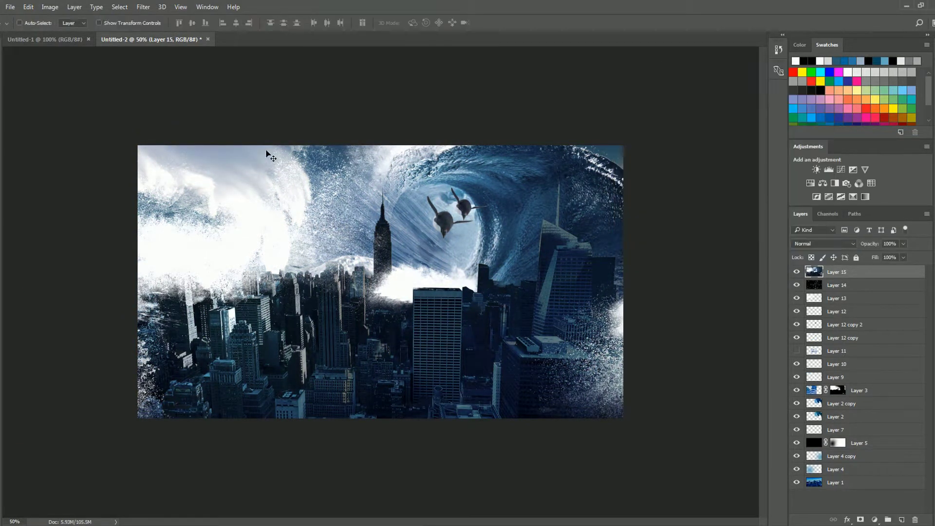
pyautogui.click(50, 7)
pyautogui.click(194, 31)
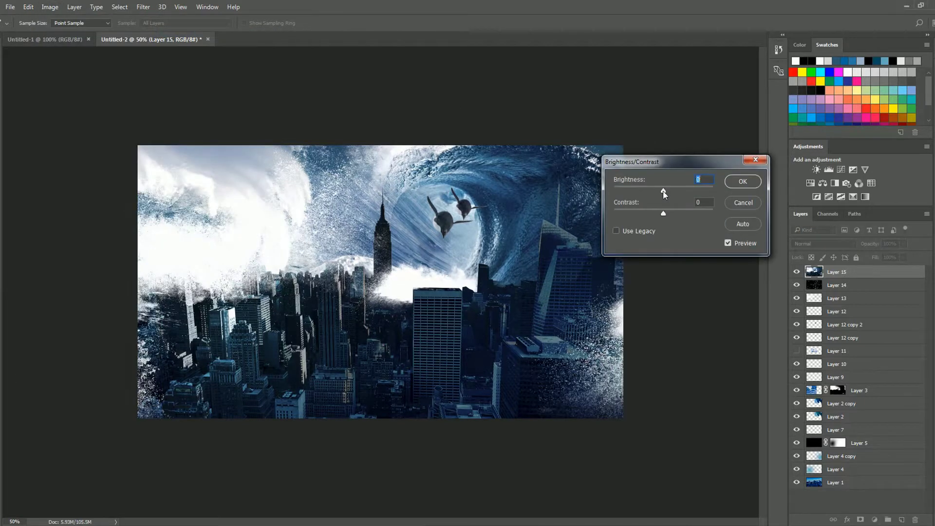
pyautogui.click(743, 184)
# Step: Apply Selective Color to the Blues, adding black and shifting them toward magenta
pyautogui.hotkey('alt', 'i')
pyautogui.press('j')
pyautogui.press('s')
pyautogui.click(692, 264)
pyautogui.click(716, 302)
pyautogui.moveTo(706, 350)
pyautogui.mouseDown()
pyautogui.moveTo(727, 349)
pyautogui.moveTo(693, 330)
pyautogui.mouseUp()
pyautogui.moveTo(706, 308); pyautogui.dragTo(728, 309)
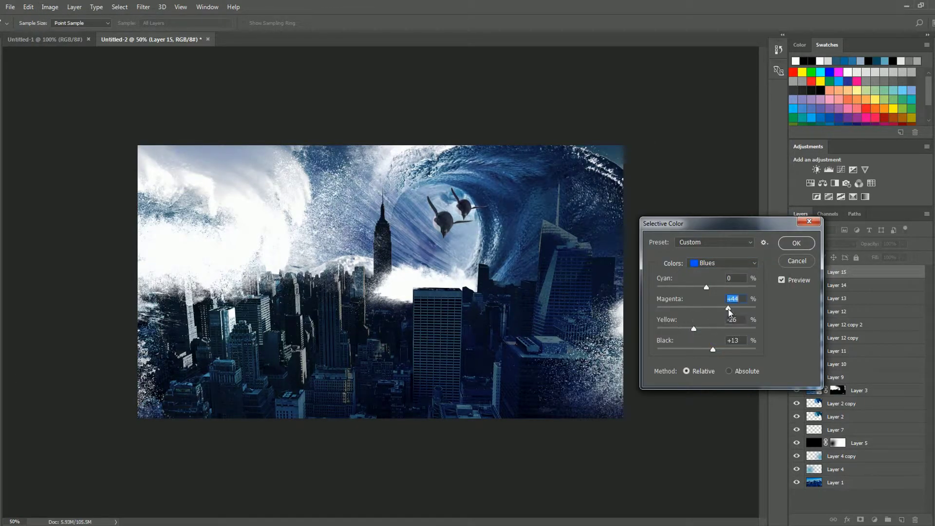
pyautogui.press('Return')
pyautogui.click(50, 7)
pyautogui.click(195, 41)
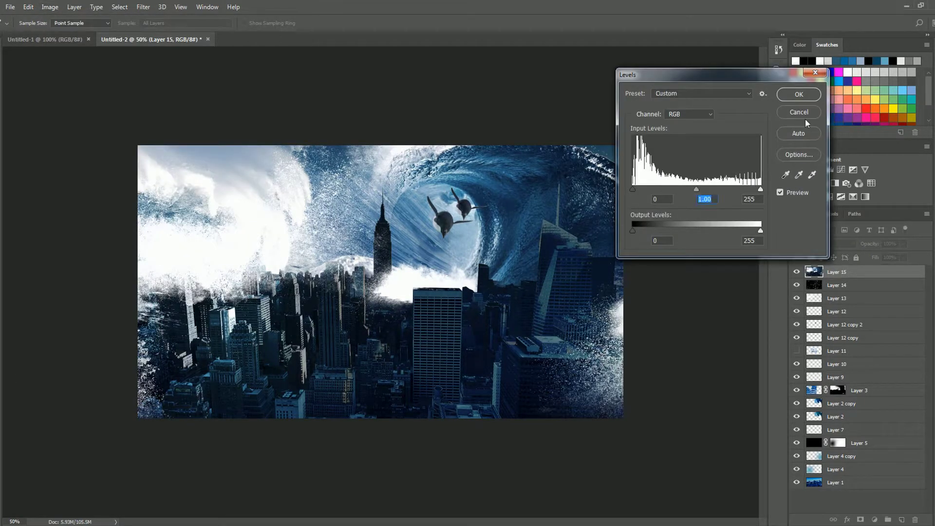
pyautogui.press('Escape')
# Step: Boost the merged layer's Vibrance to enrich the colours
pyautogui.hotkey('alt', 'i')
pyautogui.press('j')
pyautogui.press('v')
pyautogui.moveTo(628, 237)
pyautogui.mouseDown()
pyautogui.moveTo(688, 209)
pyautogui.moveTo(668, 233)
pyautogui.mouseUp()
pyautogui.press('Return')
# Step: Apply an Exposure adjustment to the merged layer
pyautogui.click(50, 6)
pyautogui.click(292, 62)
pyautogui.click(664, 254)
pyautogui.press('Tab')
pyautogui.press('Return')
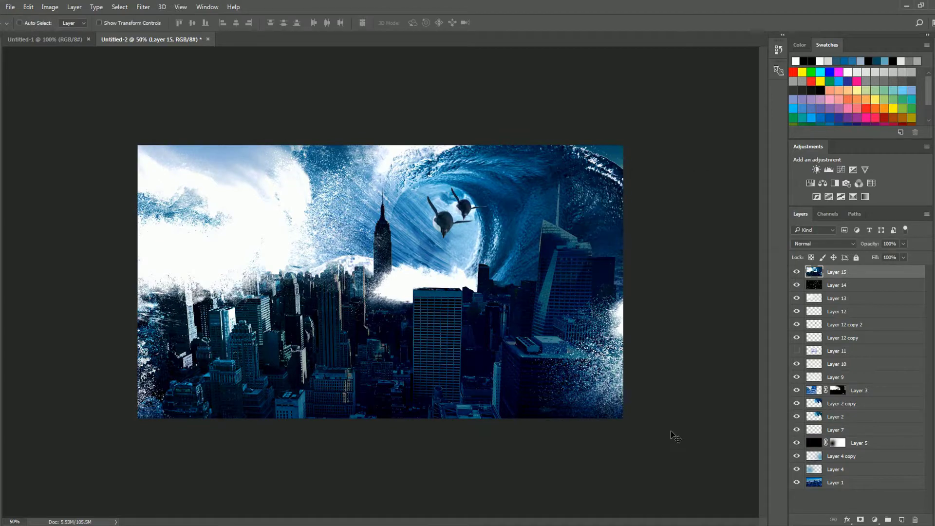